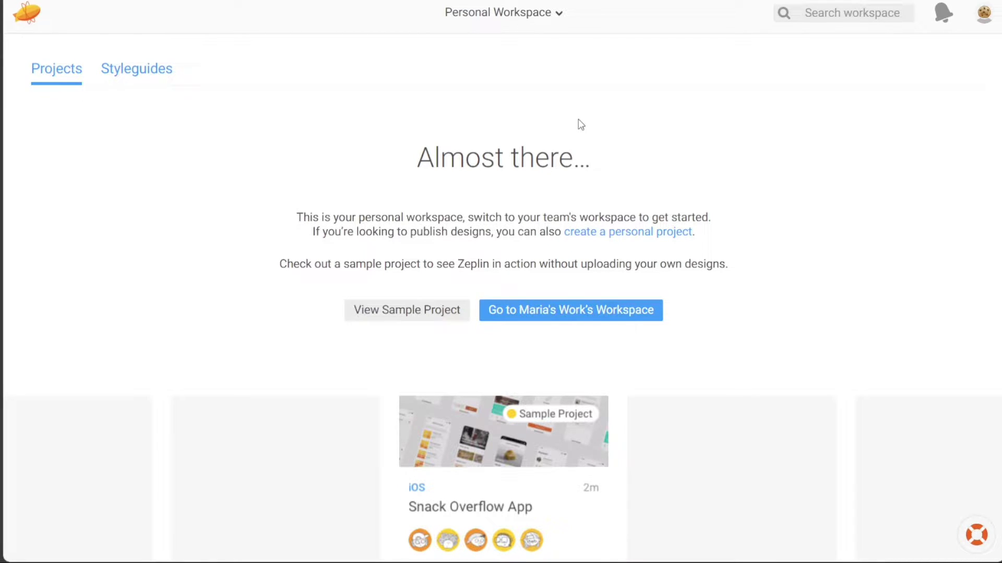
- Open the Zeplin workspace list and close it again
left_click(559, 14)
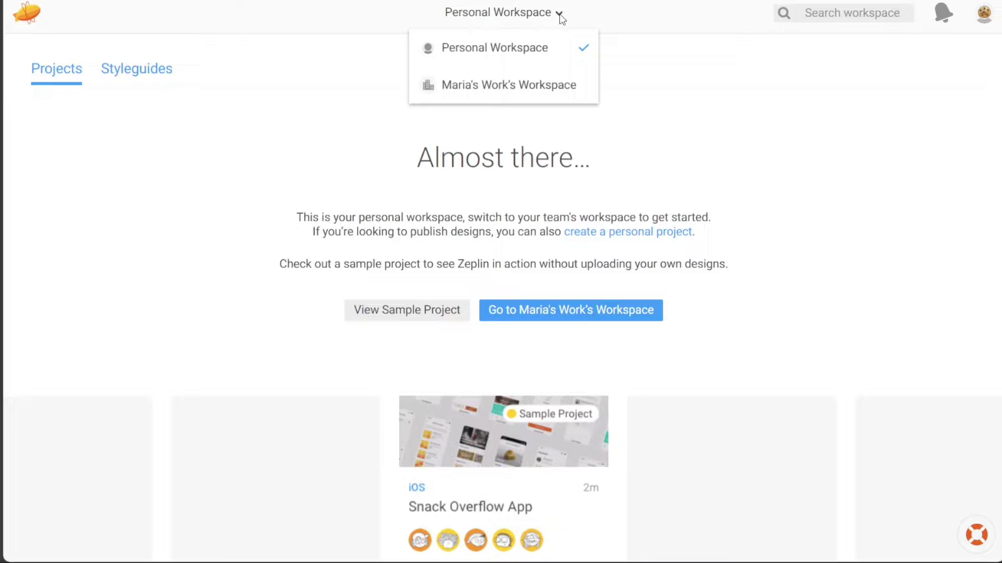
left_click(559, 14)
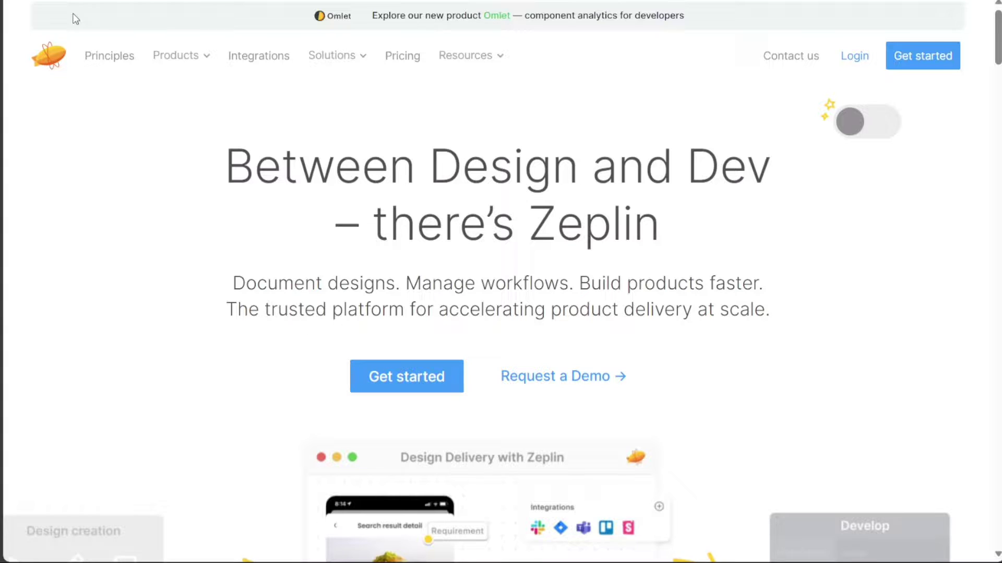
scroll(180, 269, "down", 3)
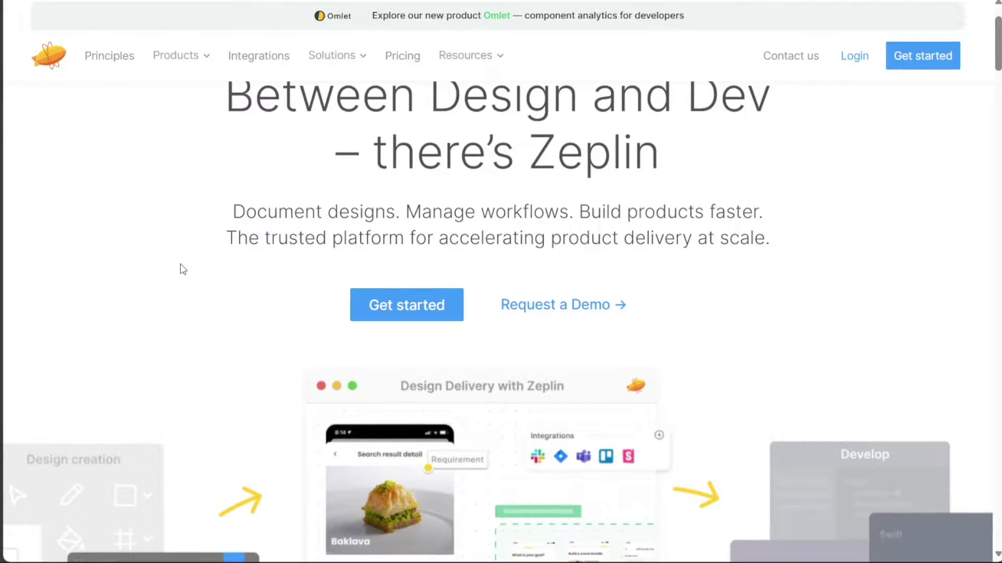
scroll(180, 269, "down", 3)
scroll(181, 269, "down", 3)
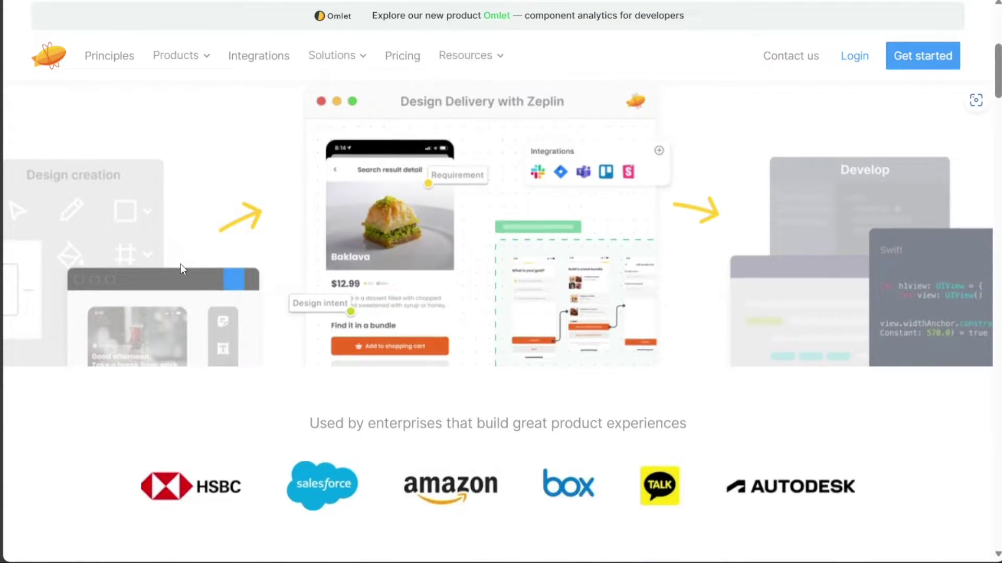
scroll(180, 269, "down", 2)
scroll(181, 270, "down", 2)
scroll(181, 270, "up", 2)
scroll(180, 269, "up", 2)
scroll(180, 269, "up", 2)
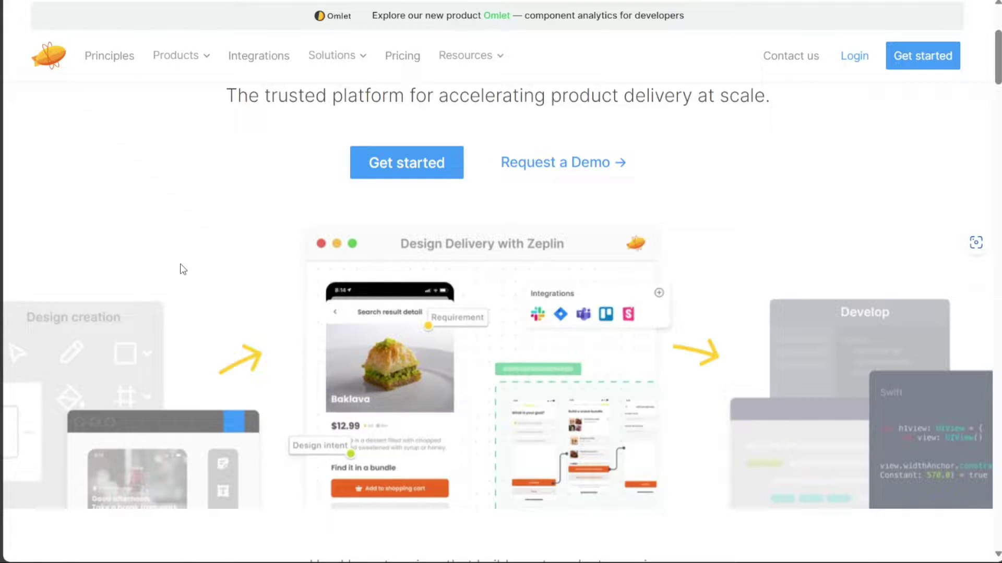
scroll(180, 270, "up", 2)
scroll(180, 270, "up", 2)
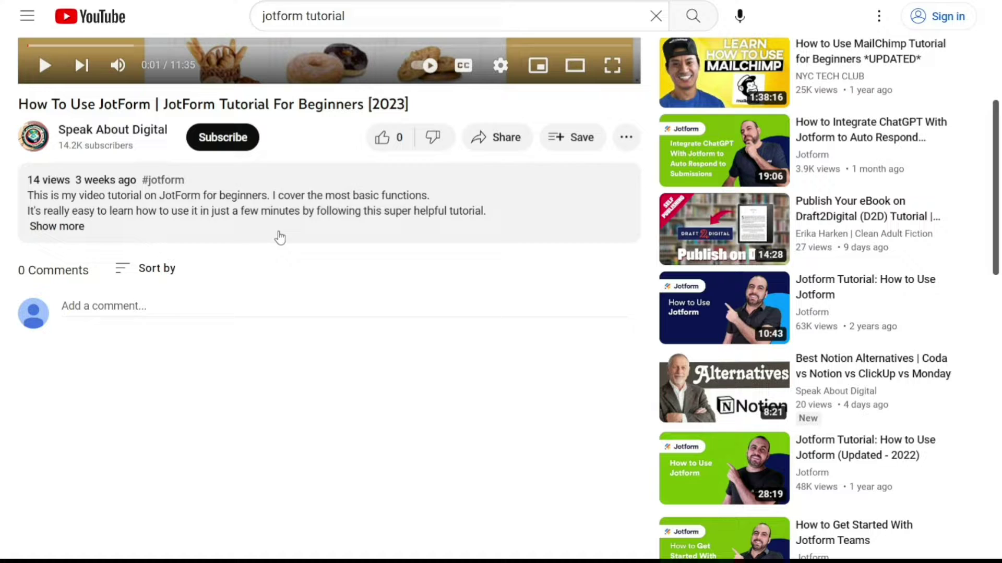
- Expand the full description of the JotForm beginners tutorial video
left_click(58, 227)
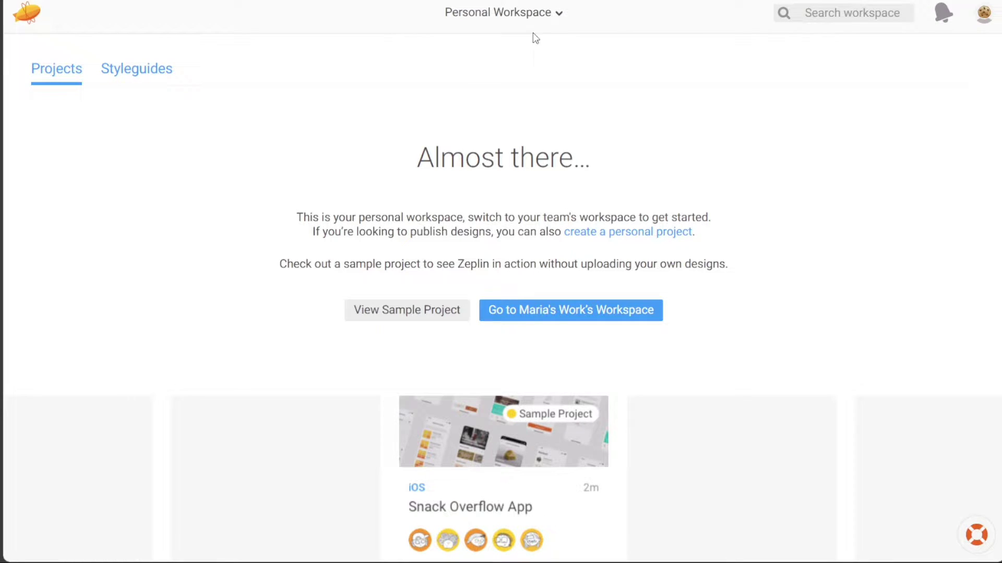
- Switch to the Maria's Work team workspace, then reopen the workspace list
left_click(557, 13)
left_click(526, 95)
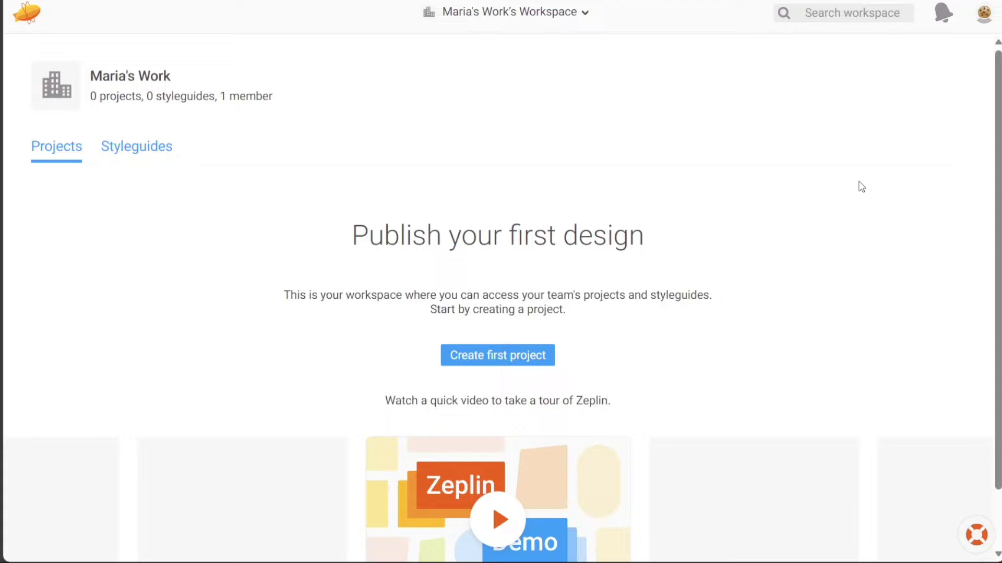
mouse_move(998, 139)
left_mouse_down()
mouse_move(998, 226)
mouse_move(998, 126)
left_mouse_up()
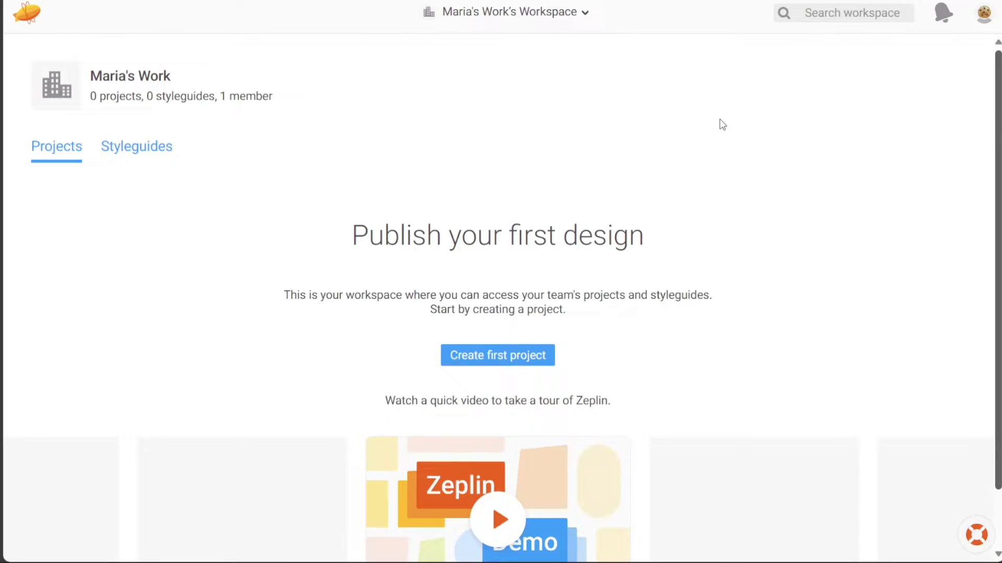
left_click(585, 14)
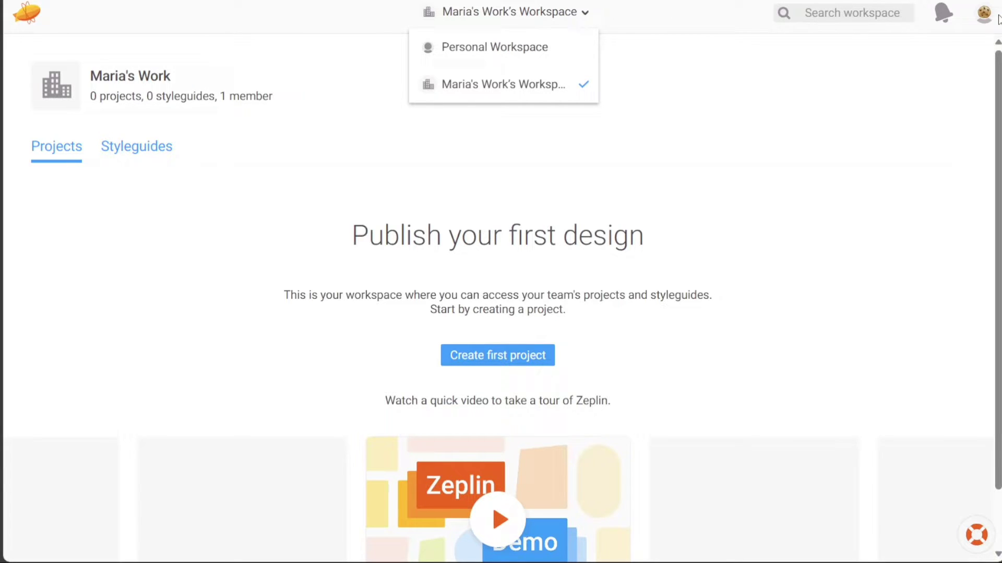
- Switch to Personal Workspace and look over the workspace list before dismissing it
left_click(498, 53)
left_click(559, 16)
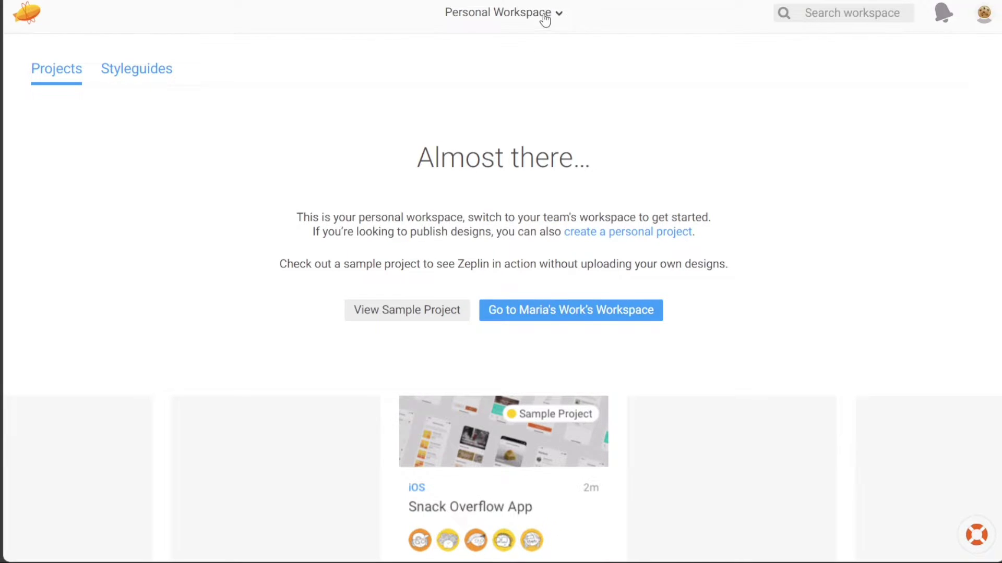
left_click(561, 14)
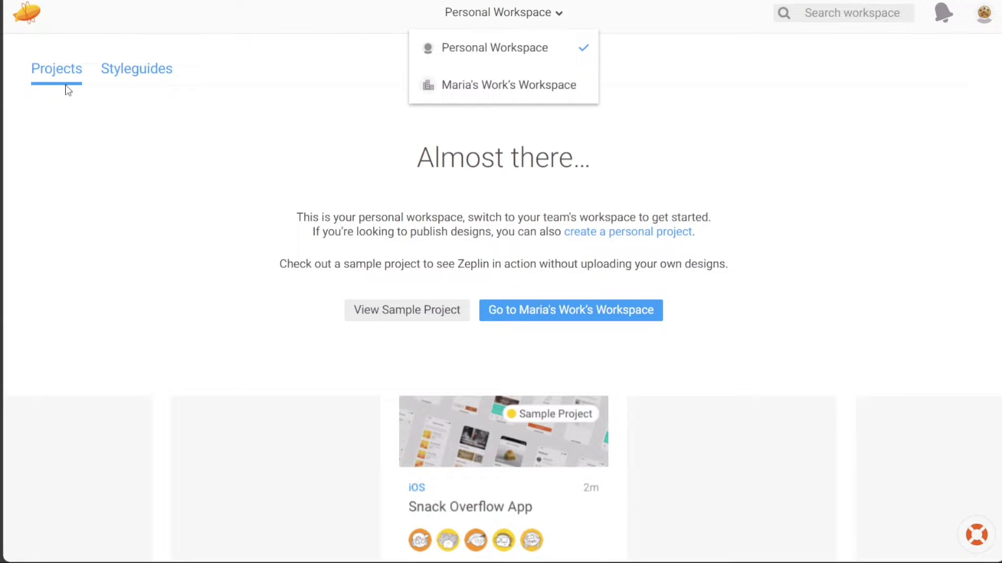
left_click(144, 132)
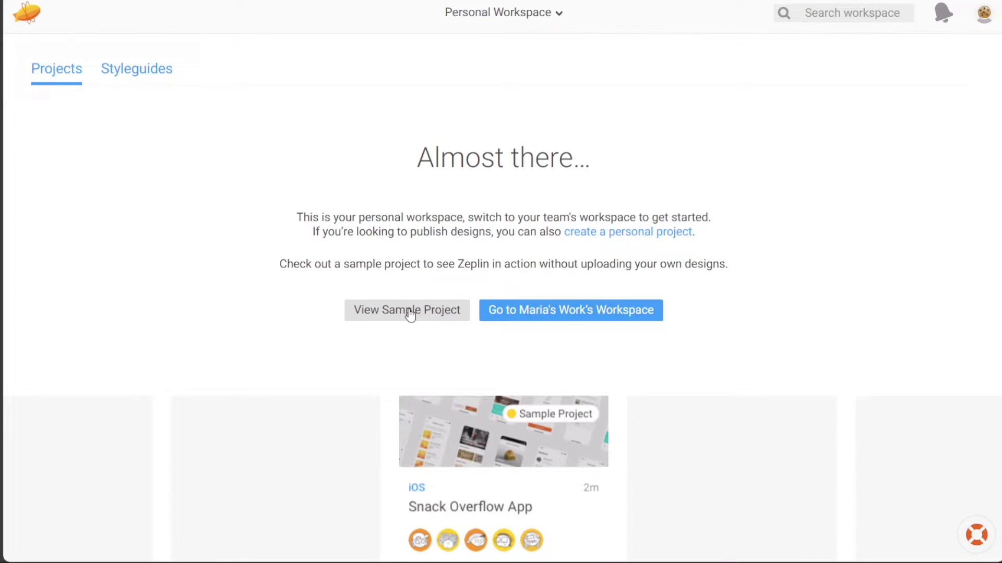
- Return to Maria's Work and show its empty Styleguides section
left_click(563, 17)
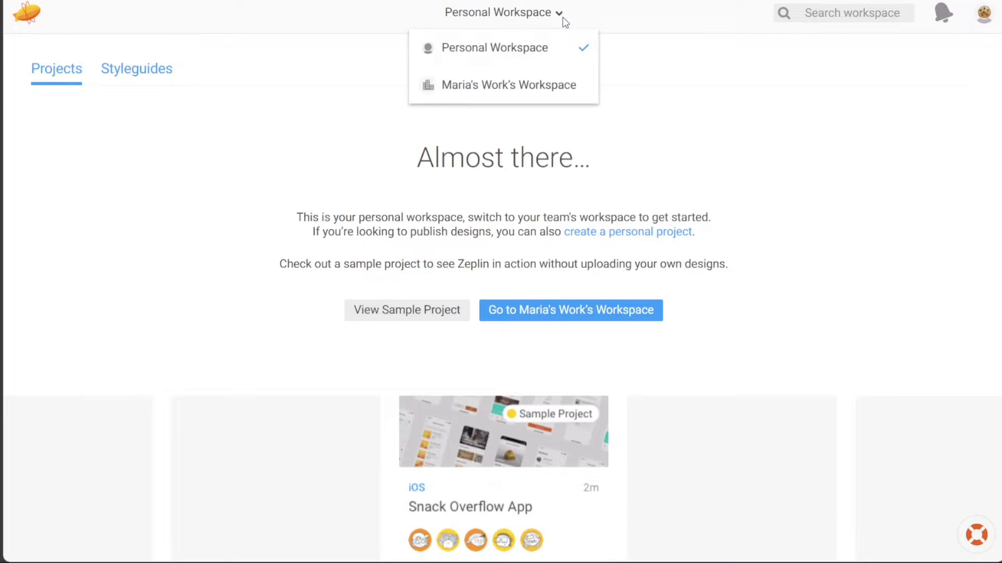
left_click(540, 86)
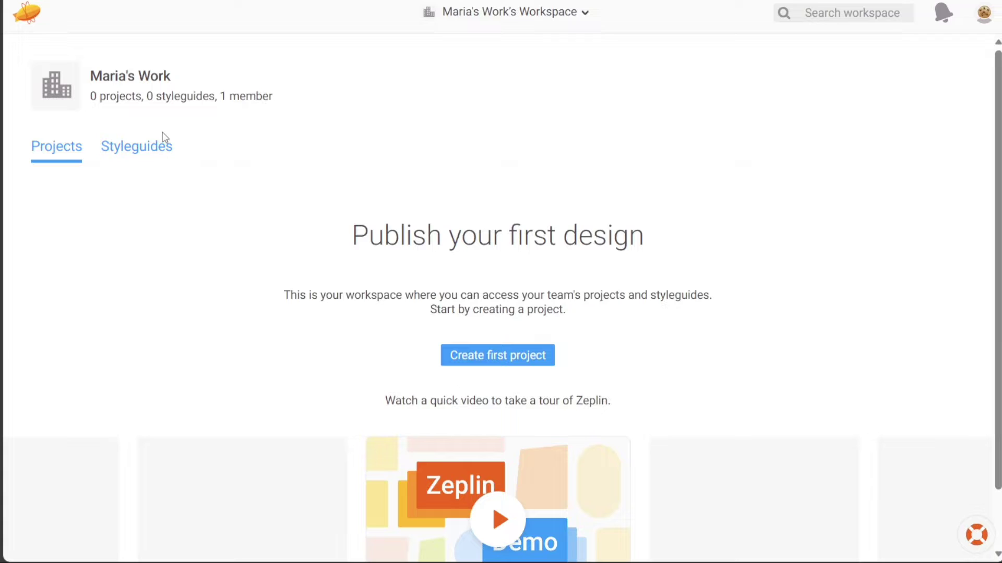
left_click(149, 145)
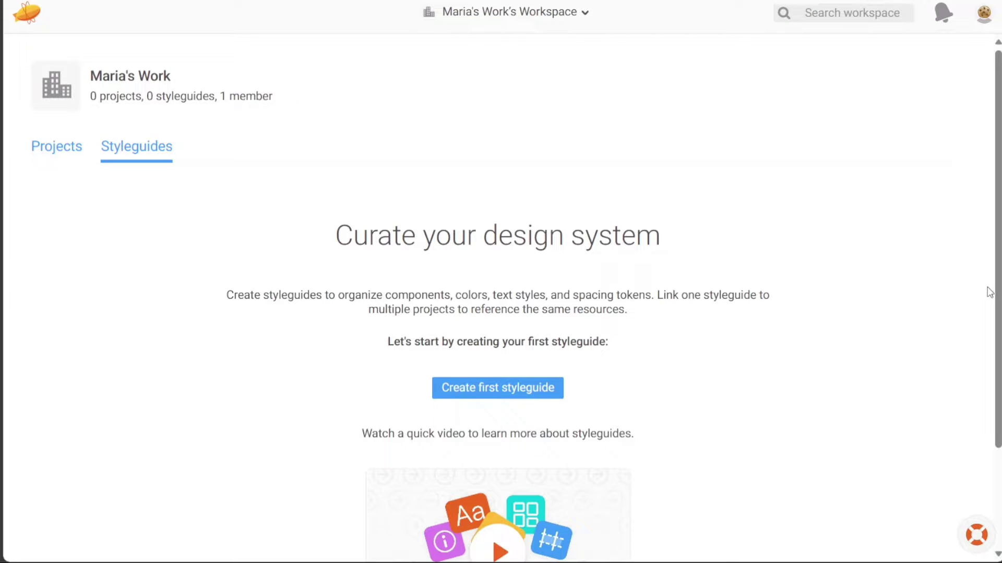
left_click_drag(998, 278, 997, 380)
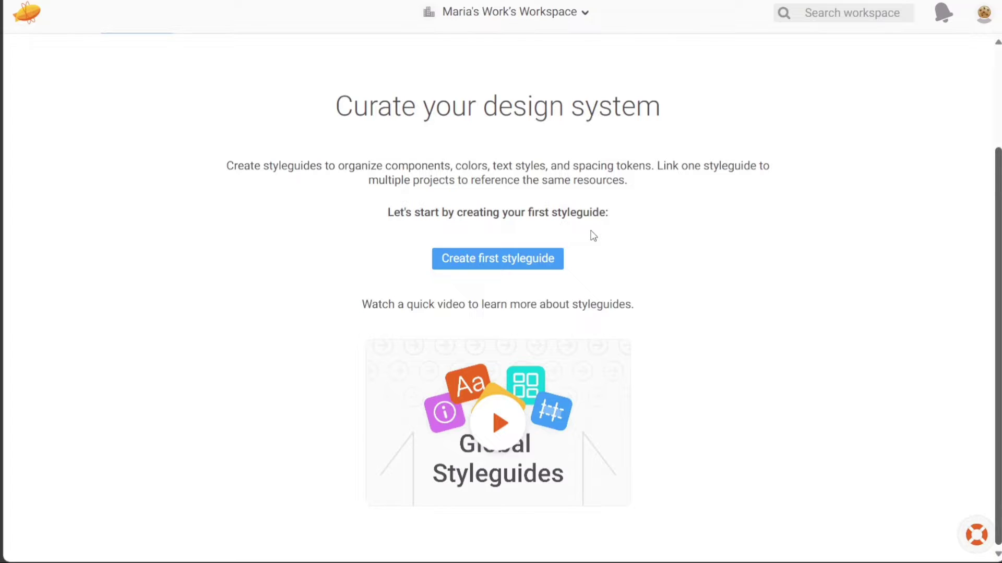
- Choose Personal Workspace from the workspace list while staying on Styleguides
left_click(585, 12)
left_click(537, 46)
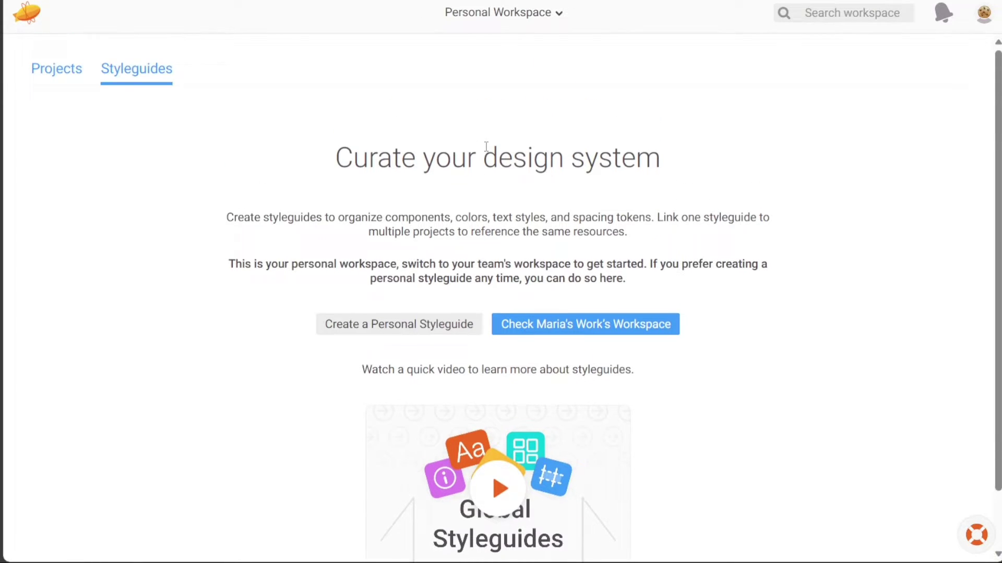
- Open and close the workspace search, then show the empty Notifications page
left_click(830, 13)
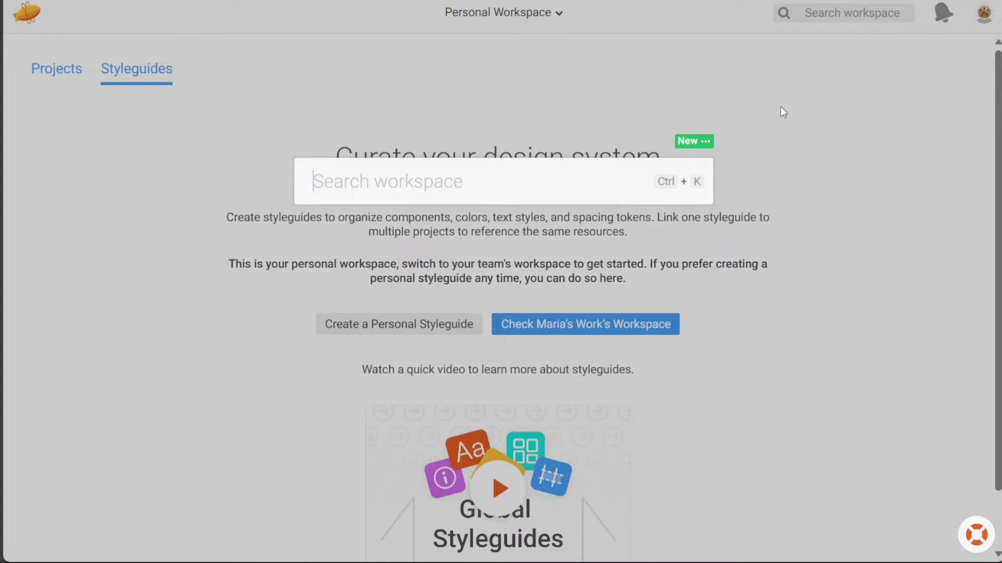
left_click(874, 86)
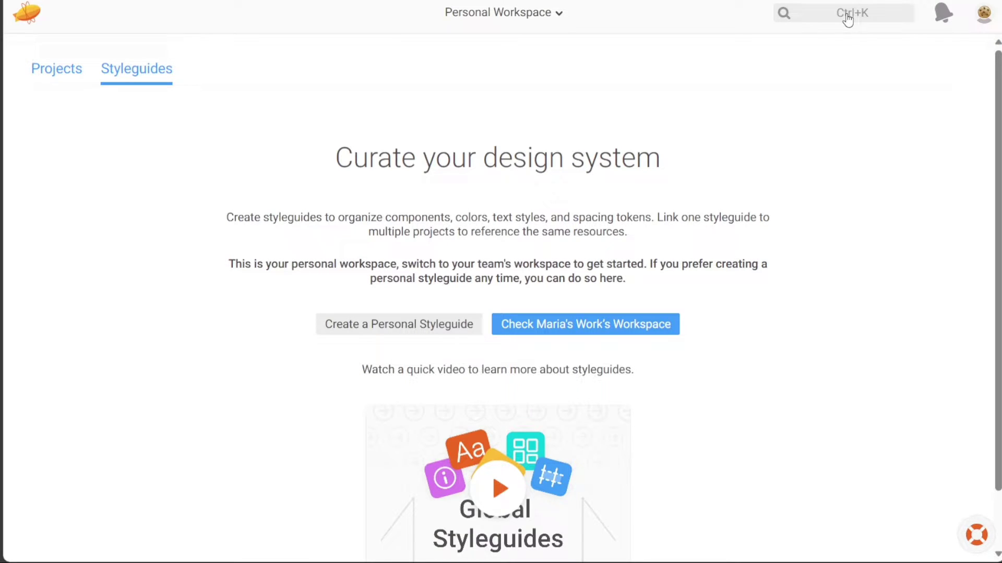
left_click(943, 14)
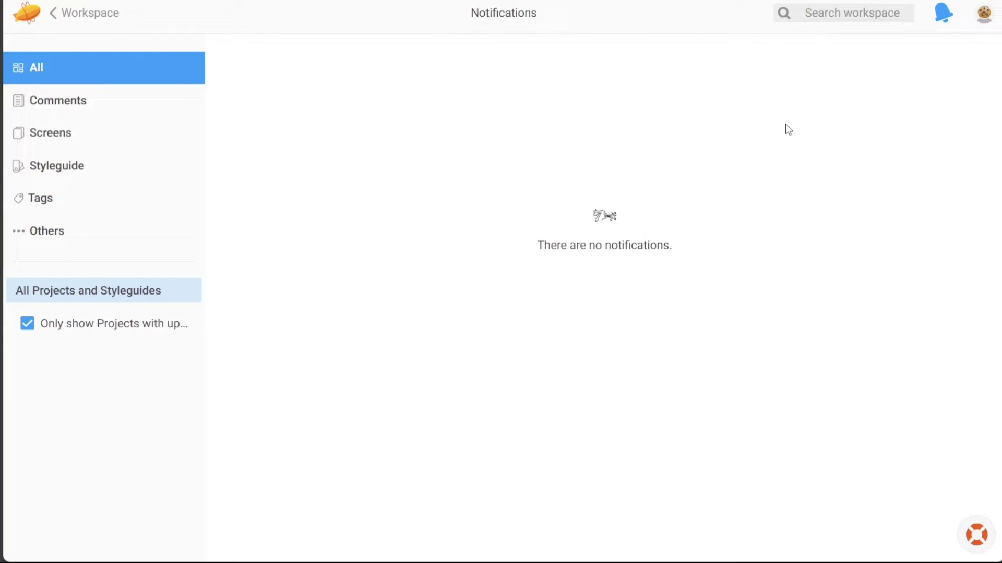
- Look through the account menu and its avatar mood picker
left_click(984, 14)
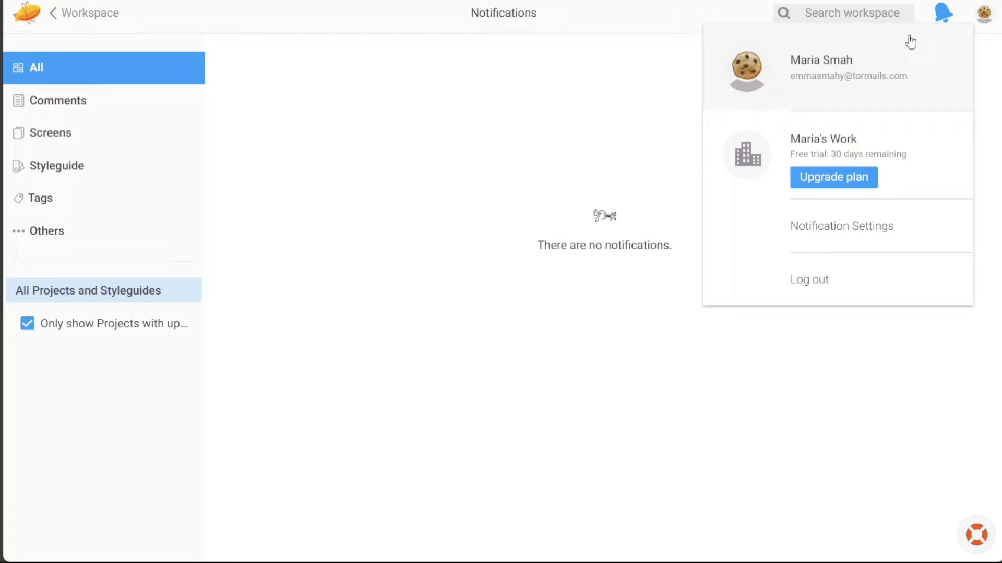
mouse_move(745, 67)
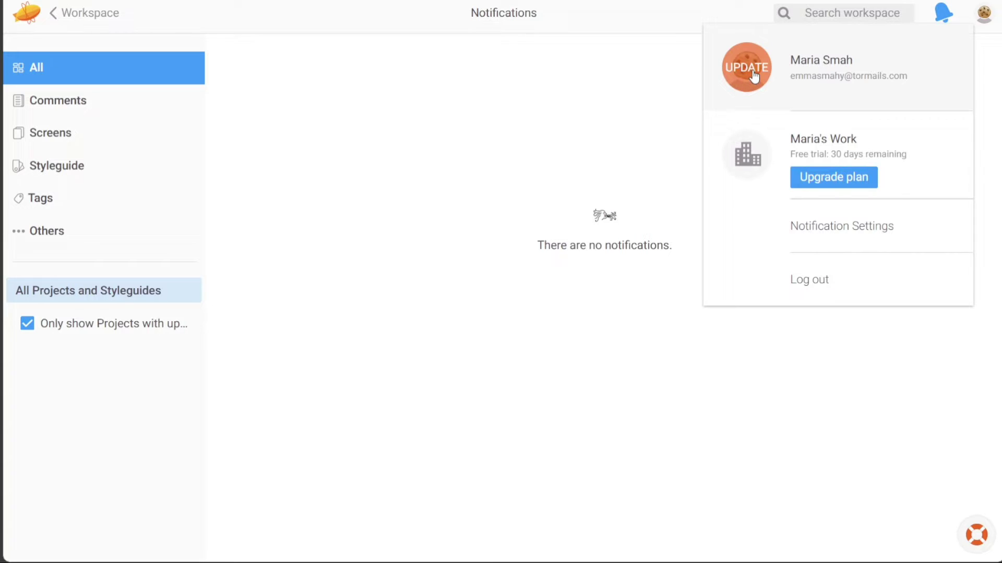
left_click(752, 75)
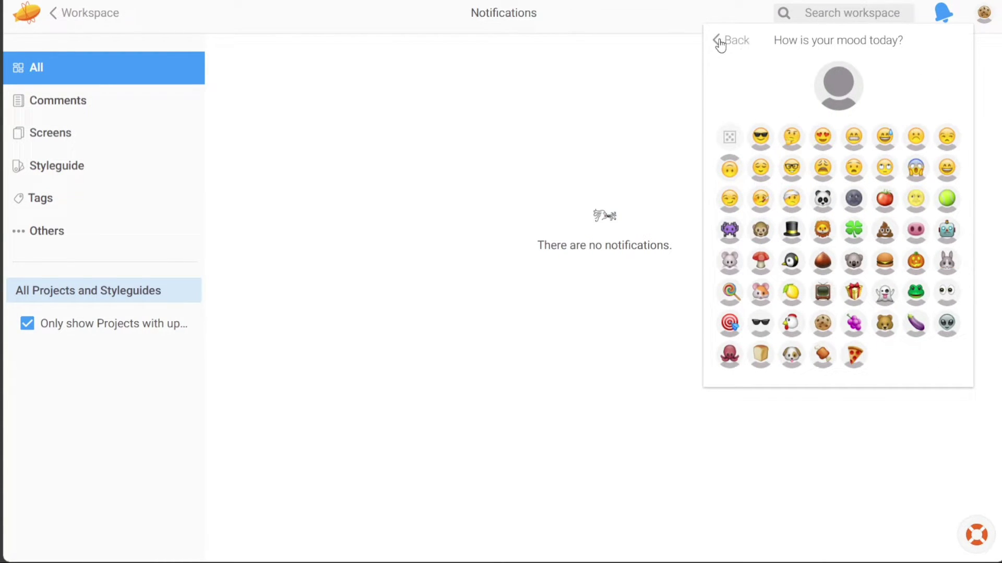
left_click(728, 41)
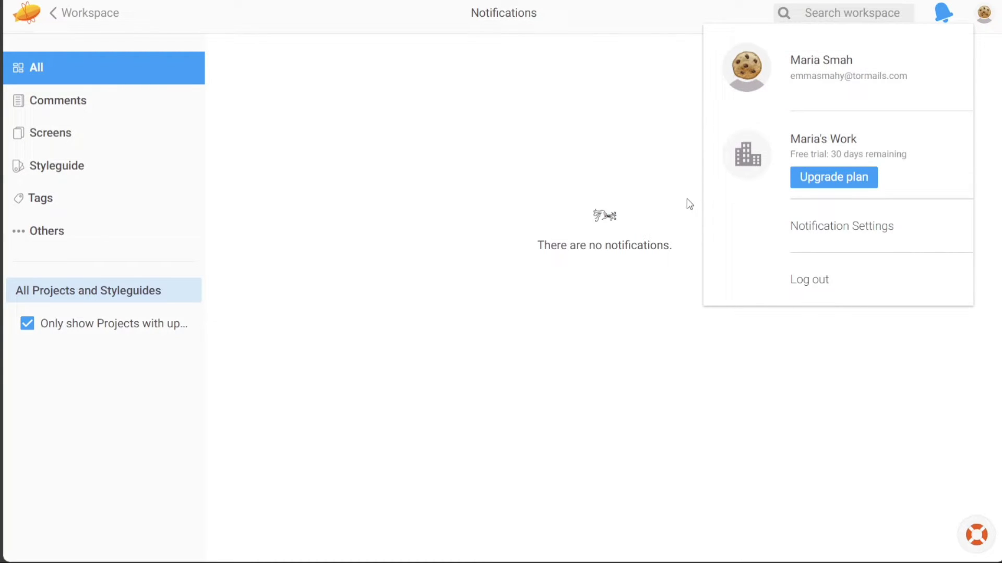
- Return to the workspace from notifications and check the account details and trial status
left_click(61, 13)
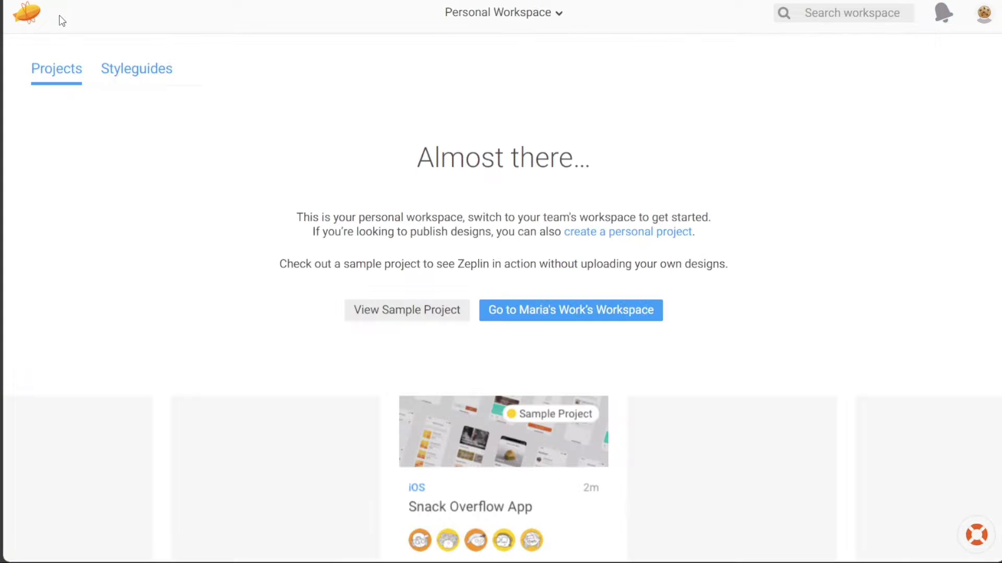
left_click(984, 14)
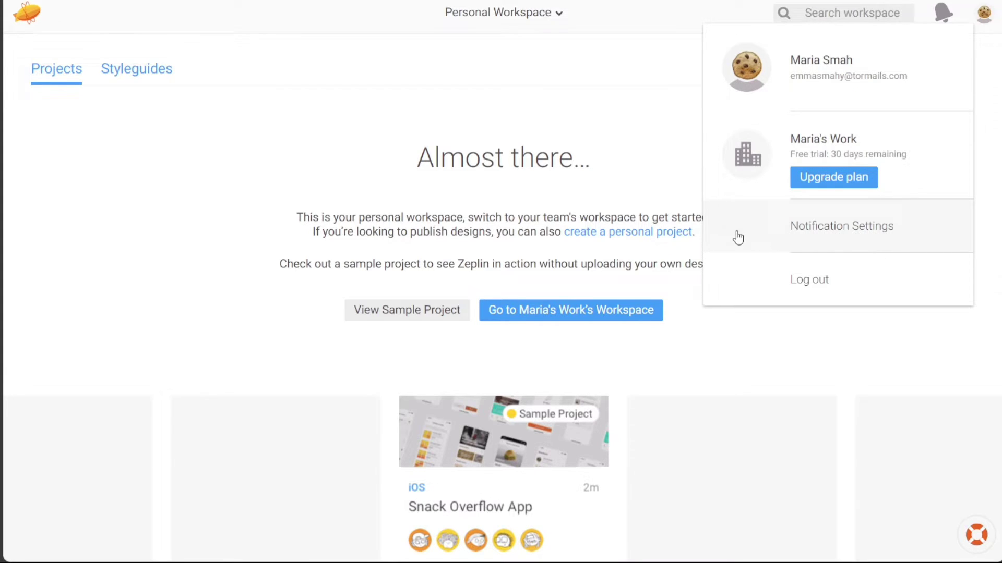
left_click(625, 136)
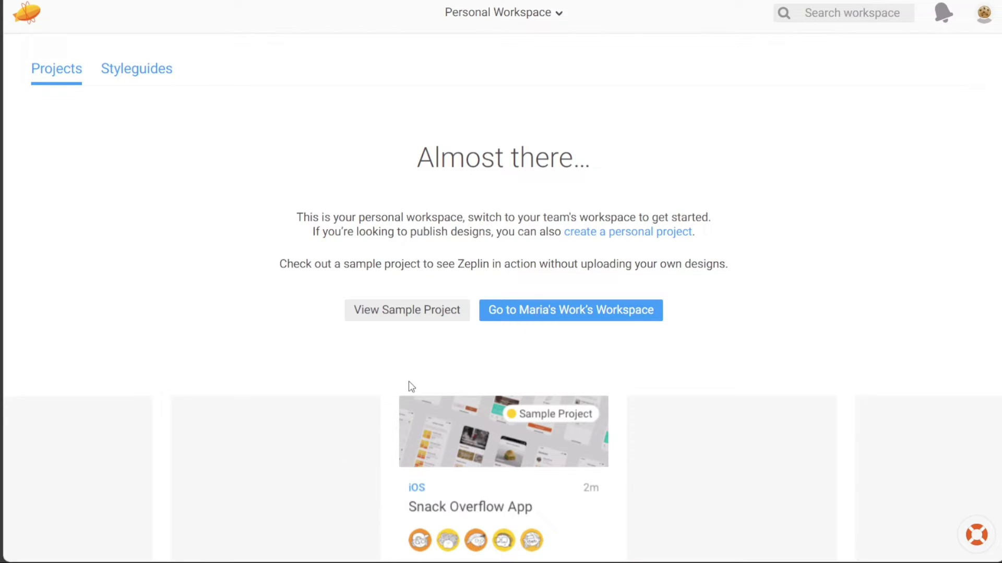
- Open the Snack Overflow App sample project from 'View Sample Project'
left_click(407, 310)
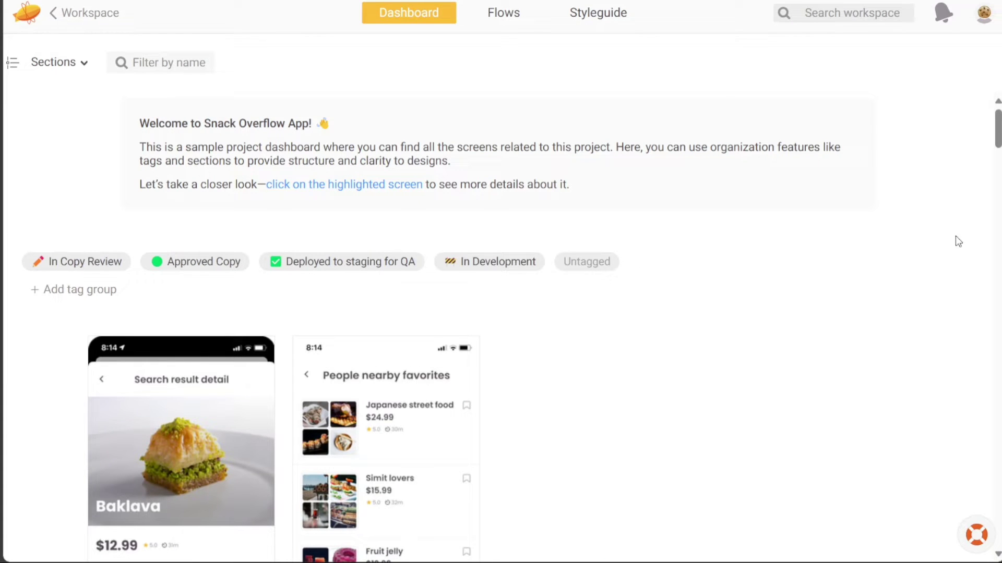
left_click_drag(998, 127, 997, 160)
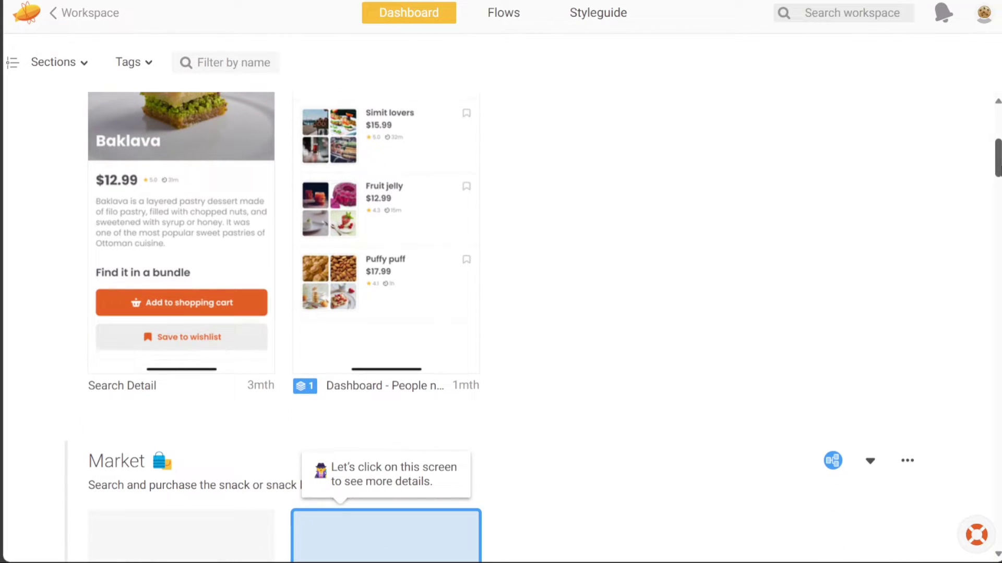
left_click_drag(998, 161, 998, 141)
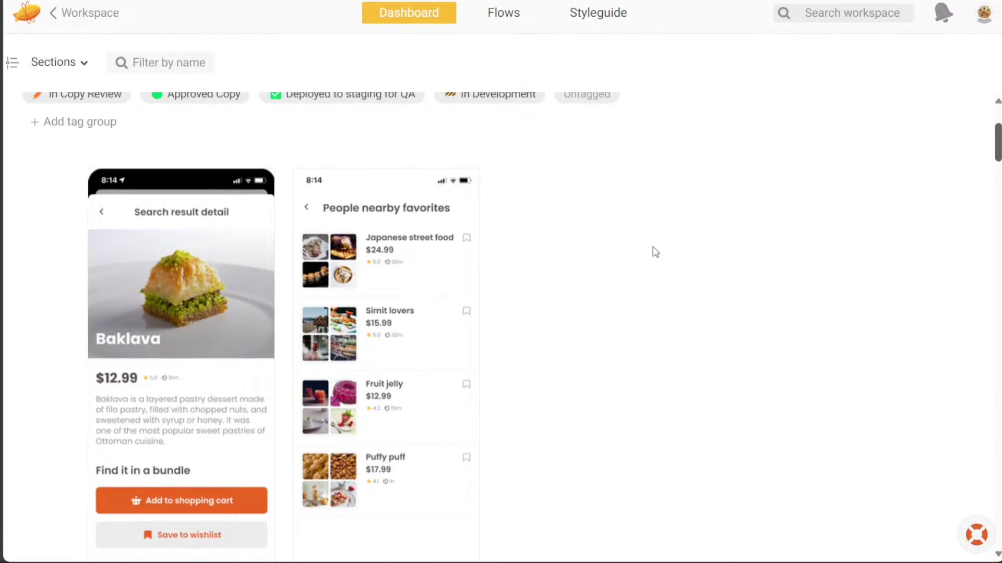
- Open Search Detail and inspect the Baklava image, description, cart and wishlist buttons
double_click(208, 352)
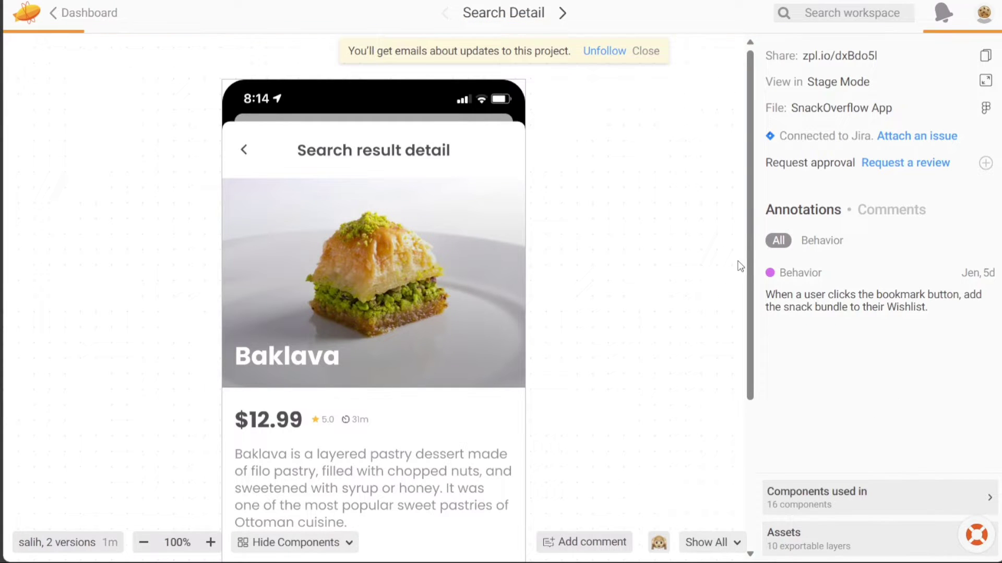
mouse_move(749, 256)
left_mouse_down()
mouse_move(758, 322)
mouse_move(749, 259)
left_mouse_up()
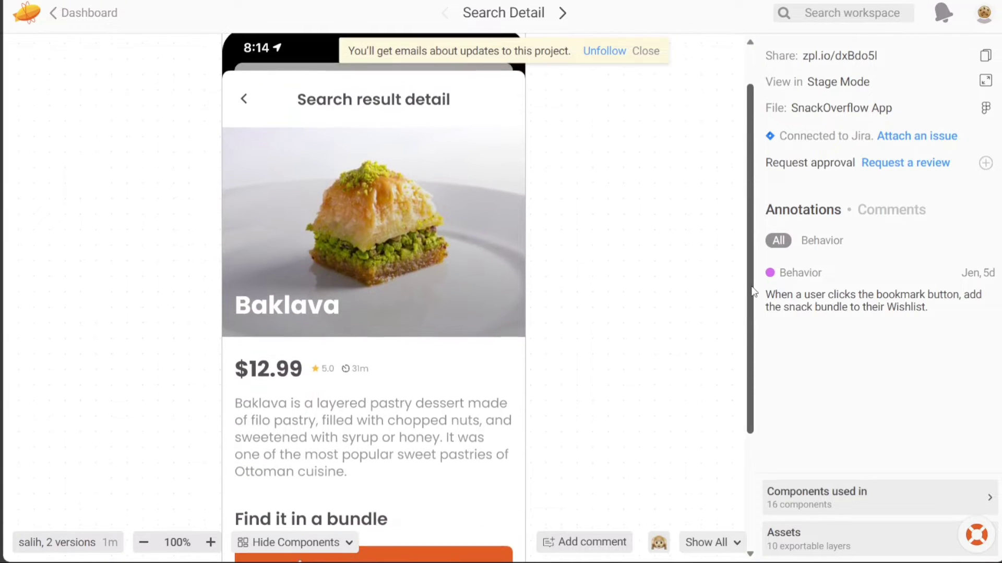
left_click(390, 216)
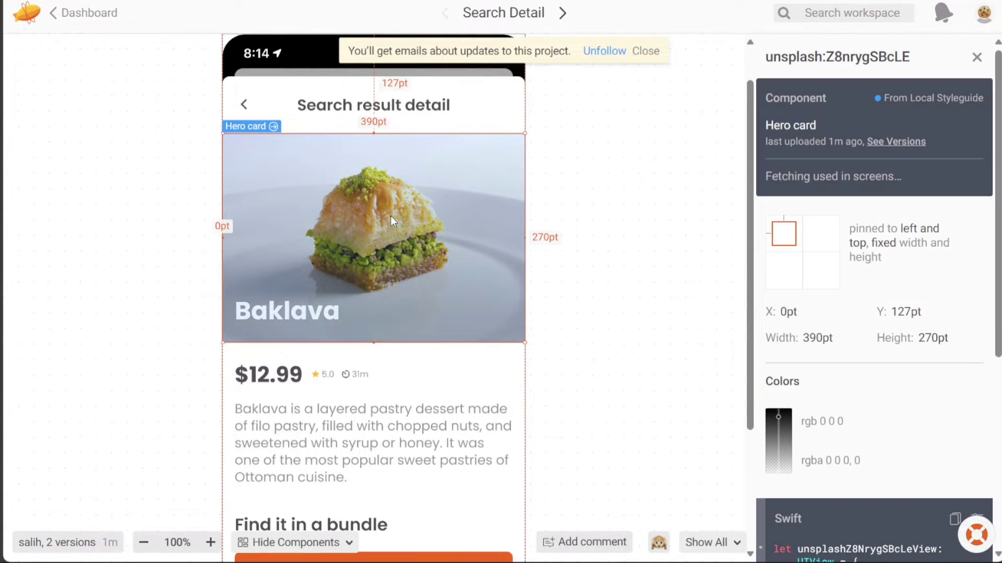
left_click(443, 428)
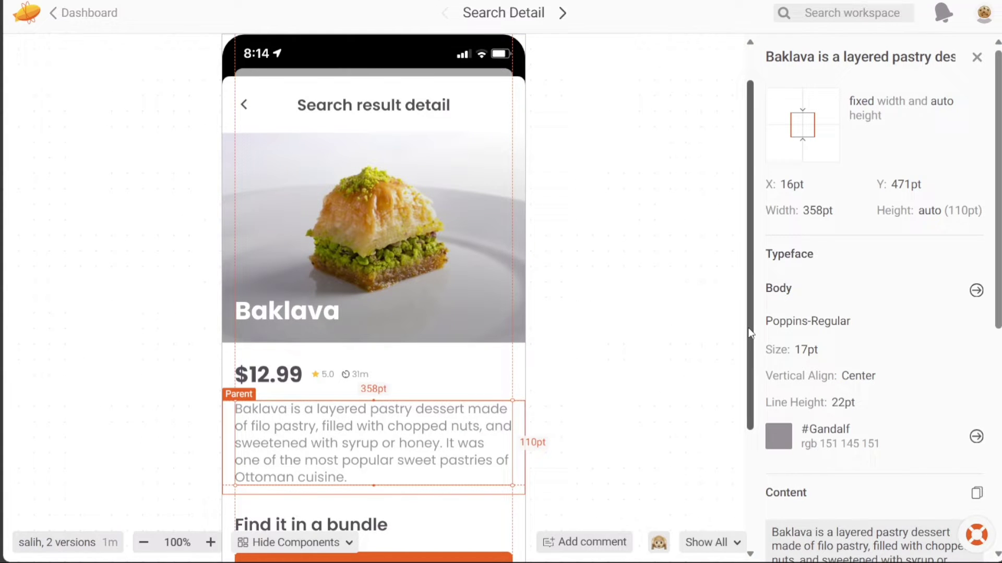
left_click_drag(750, 336, 749, 415)
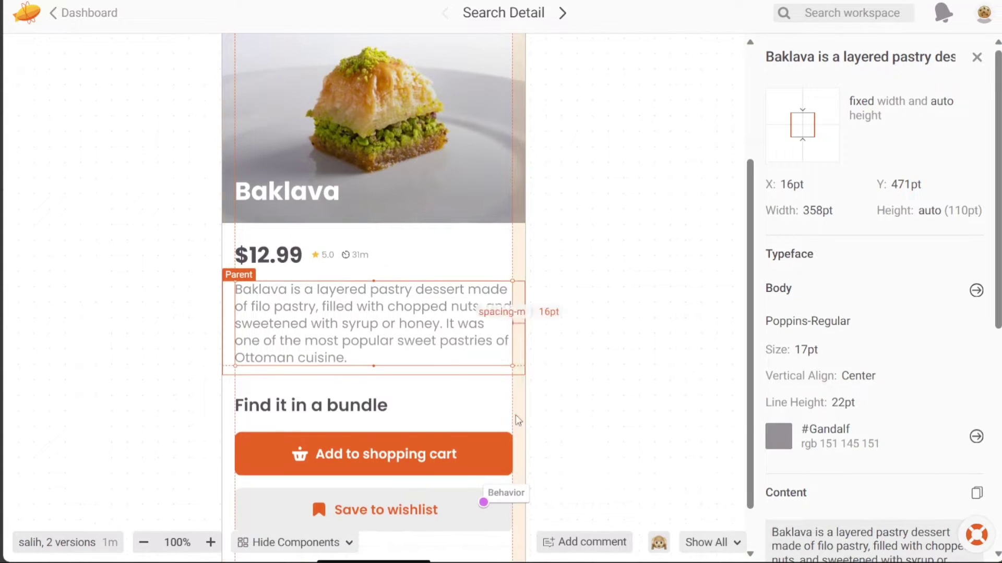
left_click(464, 453)
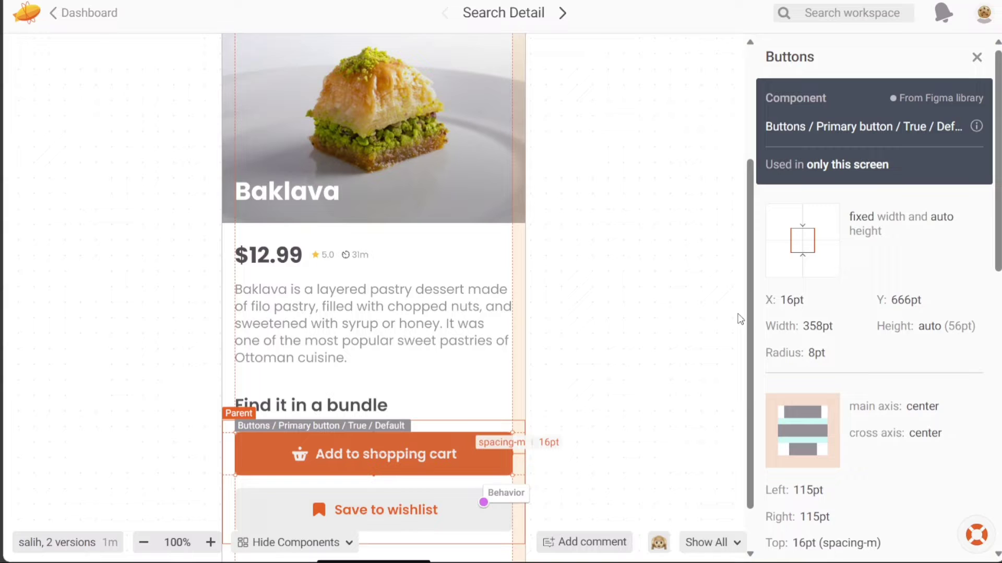
left_click_drag(750, 298, 750, 330)
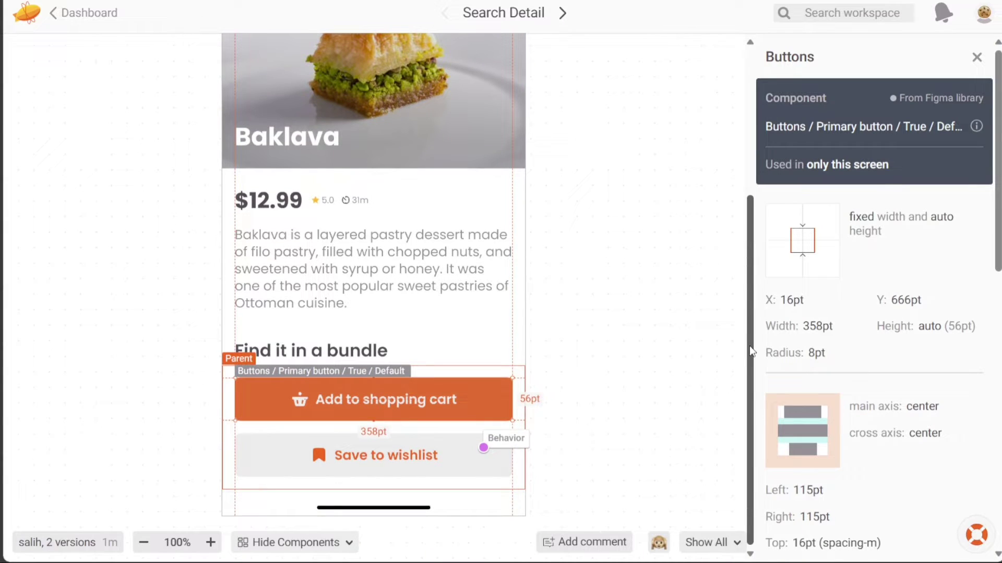
left_click(421, 454)
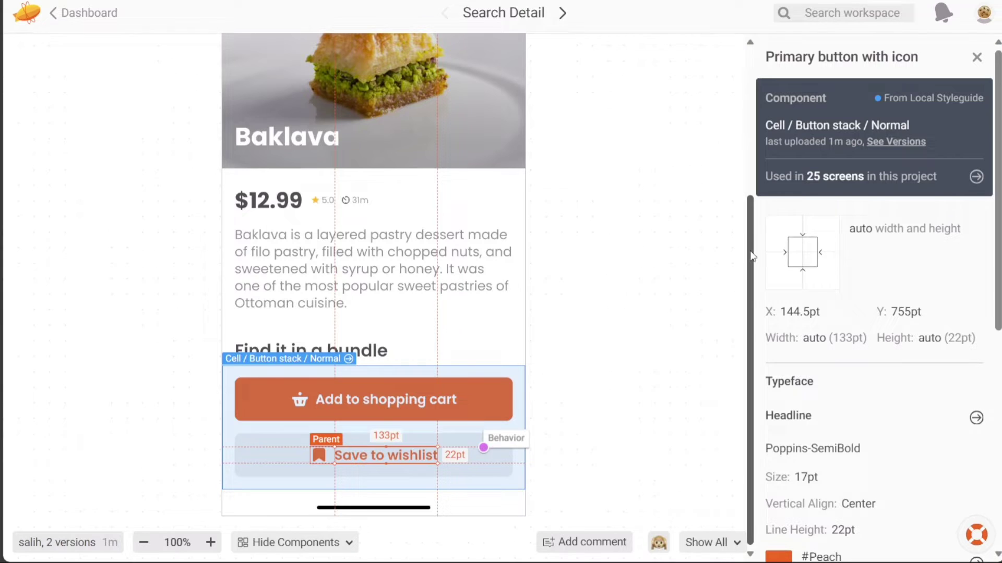
left_click_drag(750, 251, 750, 121)
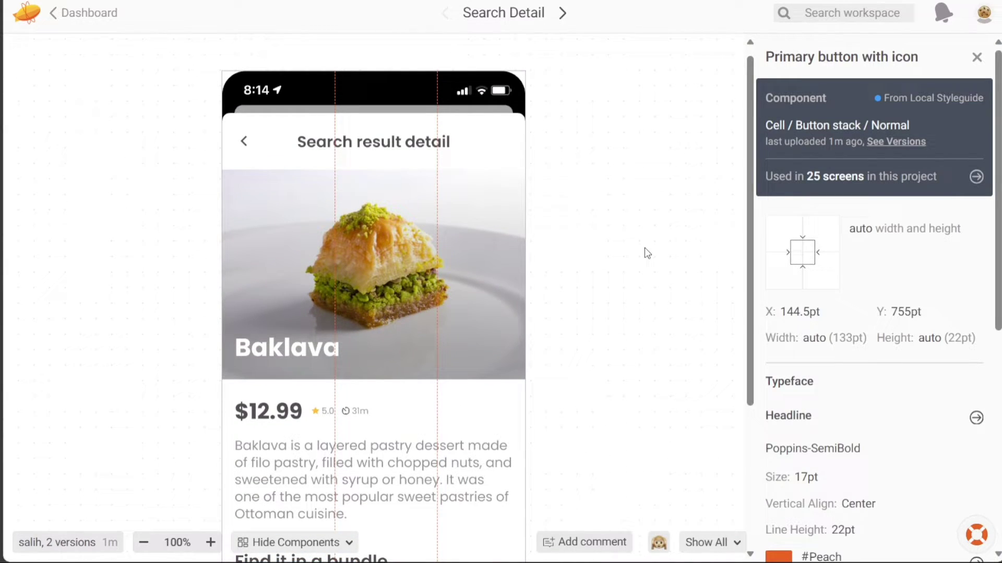
left_click(646, 253)
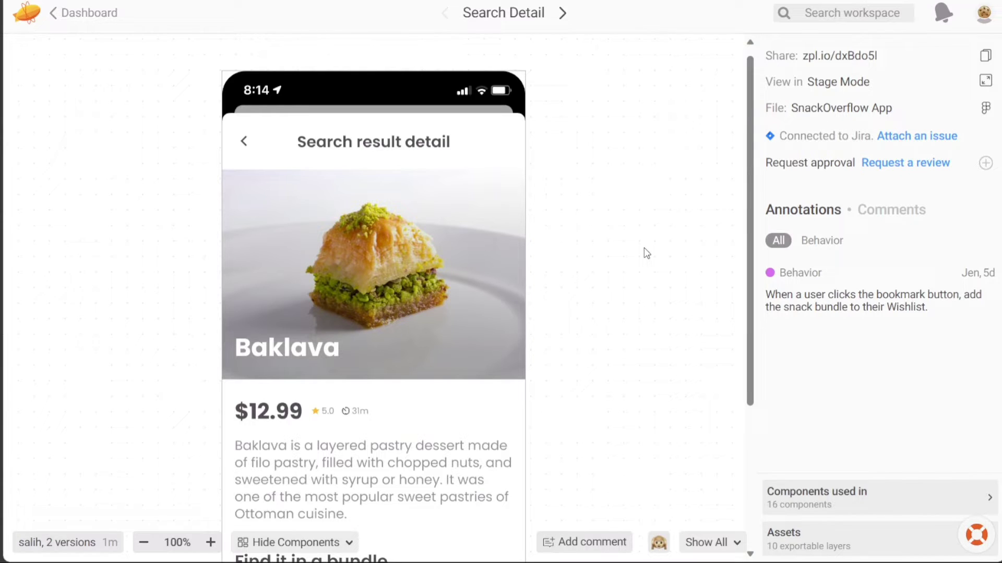
left_click(561, 14)
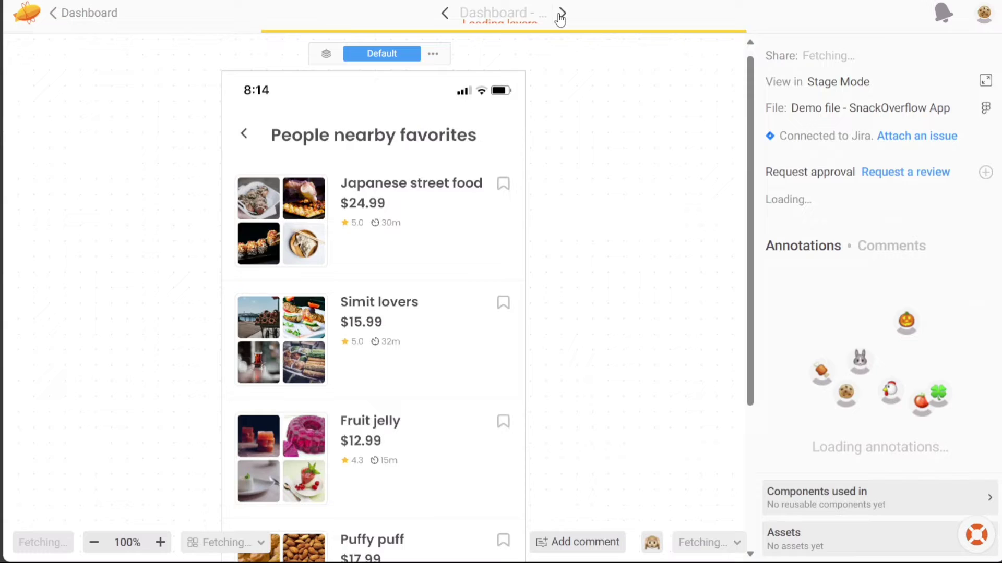
left_click(402, 188)
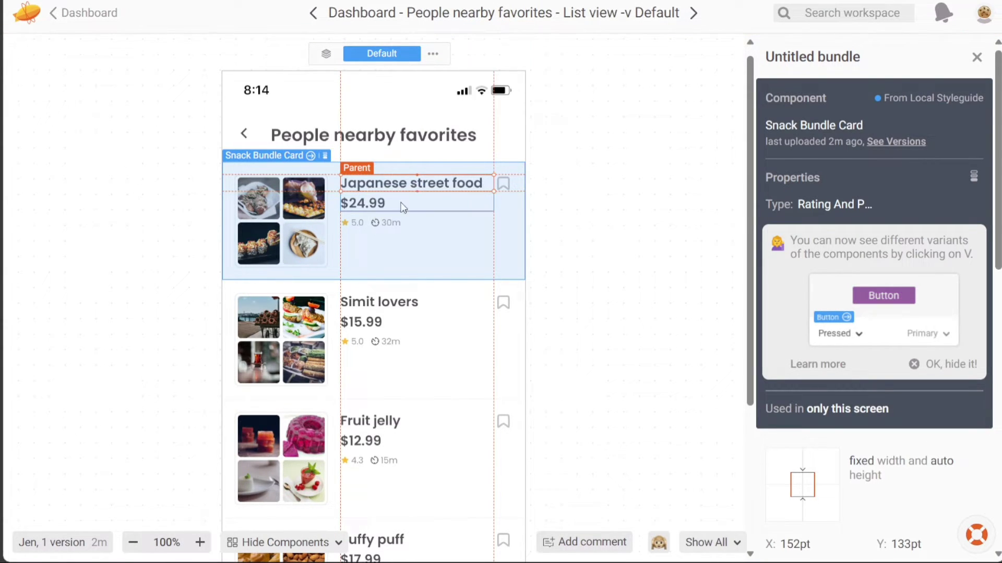
left_click(315, 14)
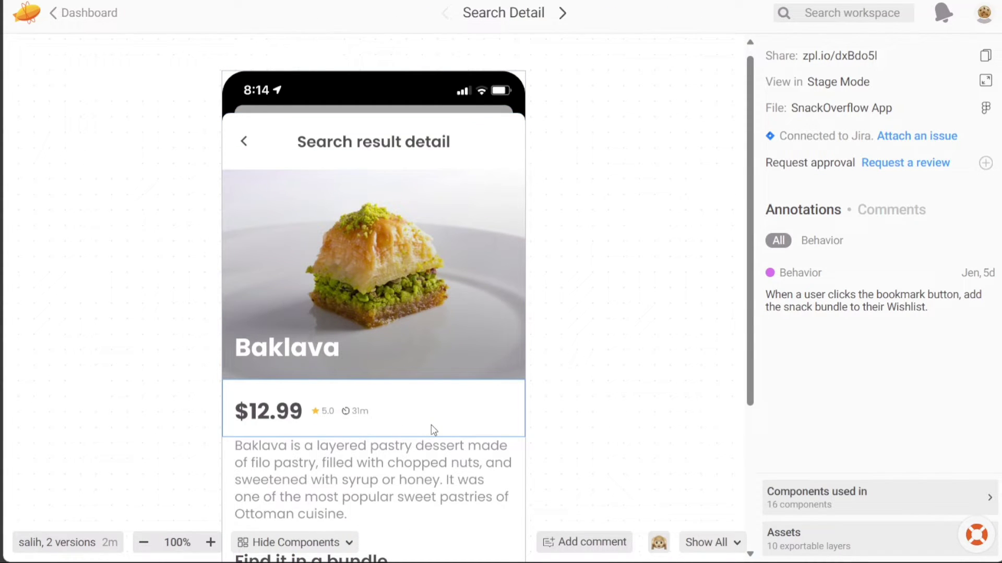
left_click(404, 462)
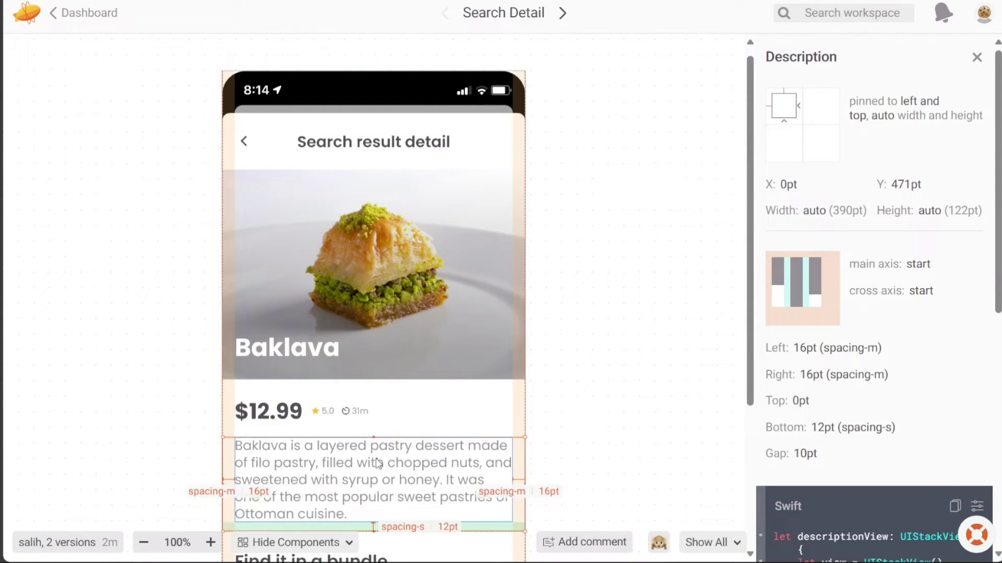
left_click(161, 288)
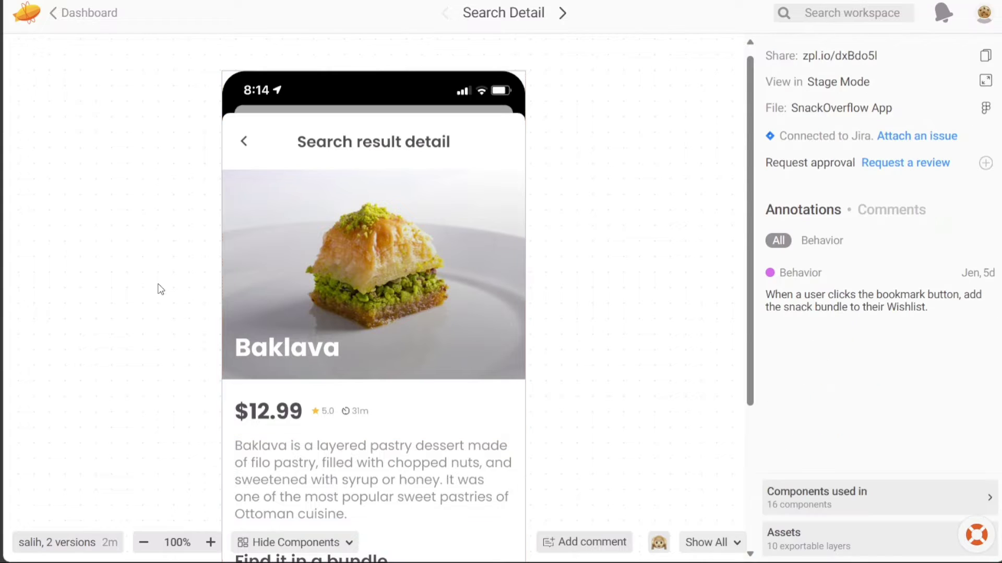
- Return to the personal projects, check the sample project's options, then start Create Project
left_click(29, 18)
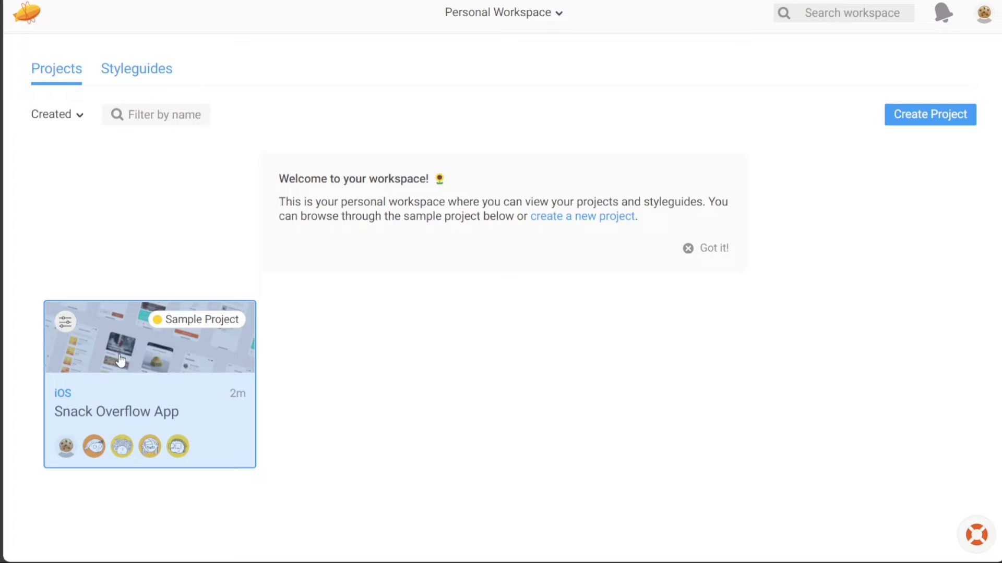
left_click(65, 322)
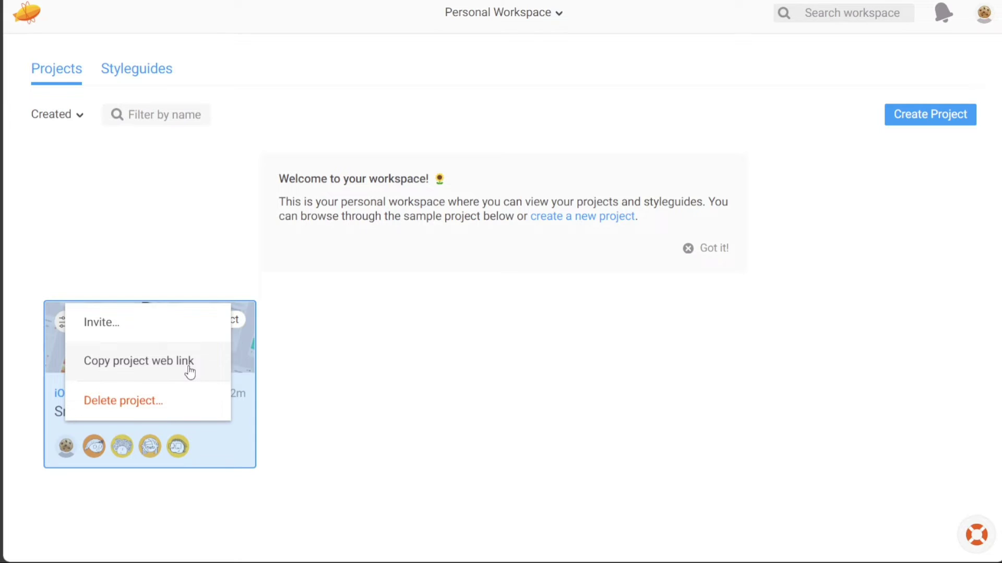
left_click(353, 382)
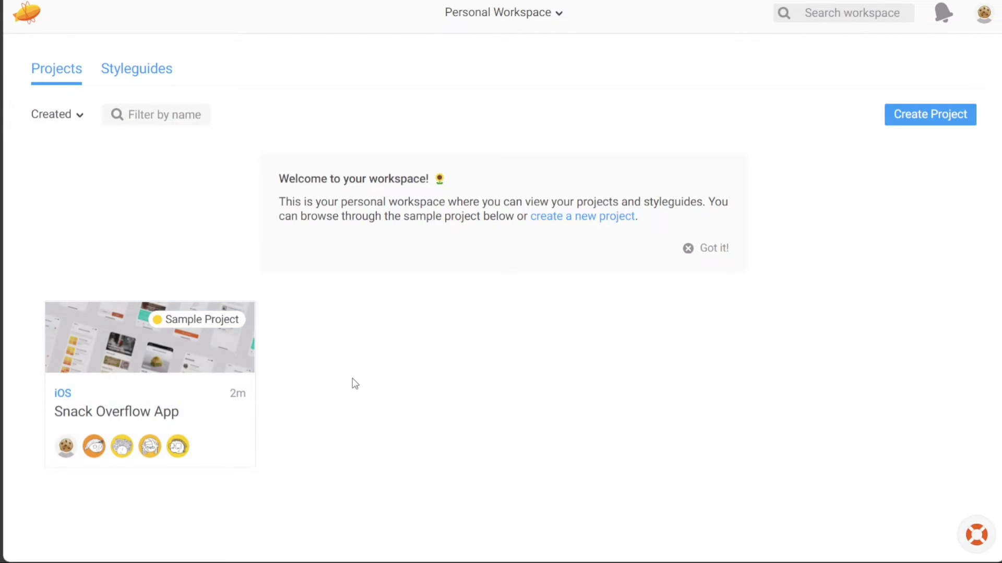
left_click(934, 118)
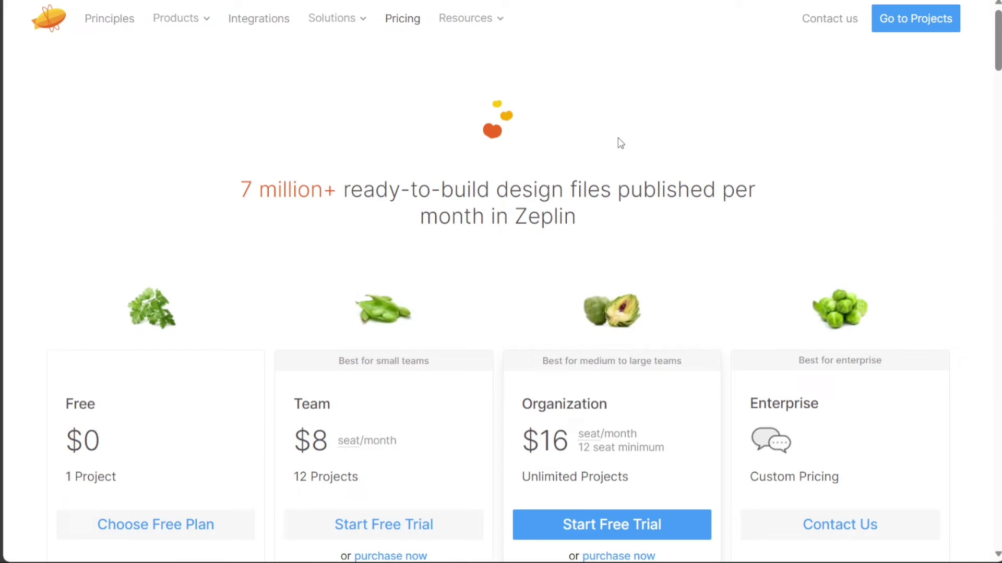
scroll(617, 137, "down", 3)
scroll(617, 138, "down", 2)
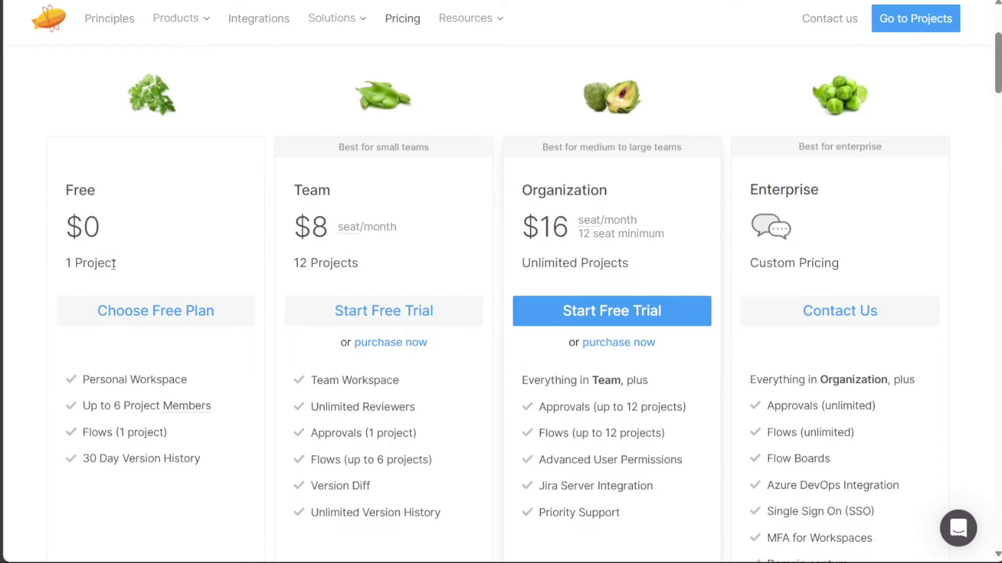
- Highlight Free's '1 Project' and Team's '12 Projects' limits on the pricing cards
left_click_drag(115, 266, 63, 265)
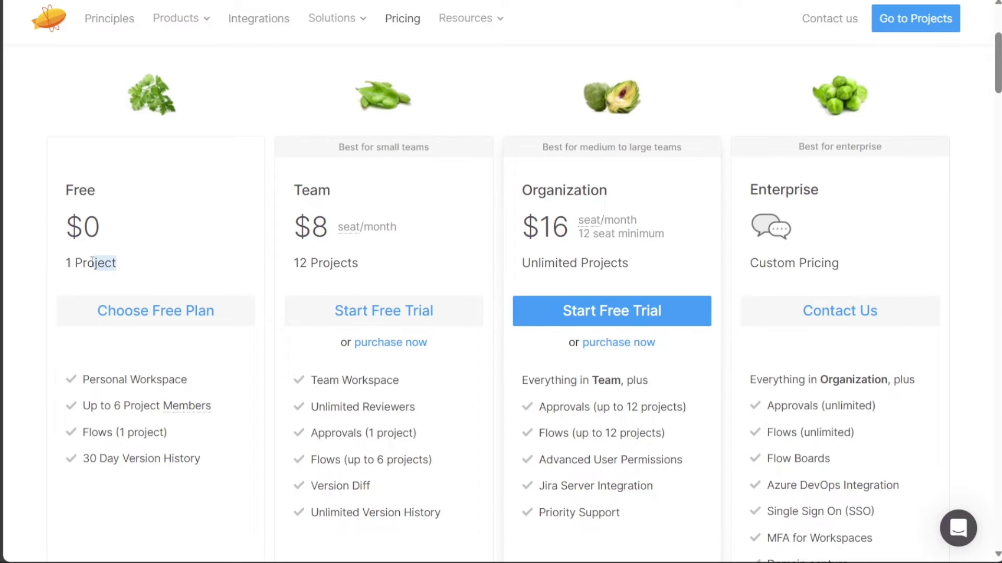
left_click(32, 302)
left_click_drag(362, 263, 294, 266)
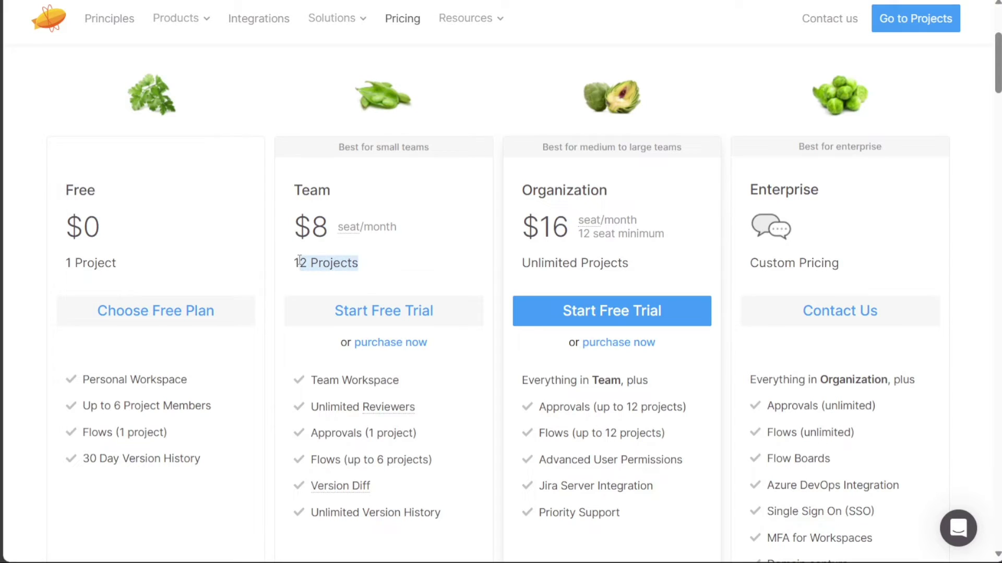
left_click(499, 266)
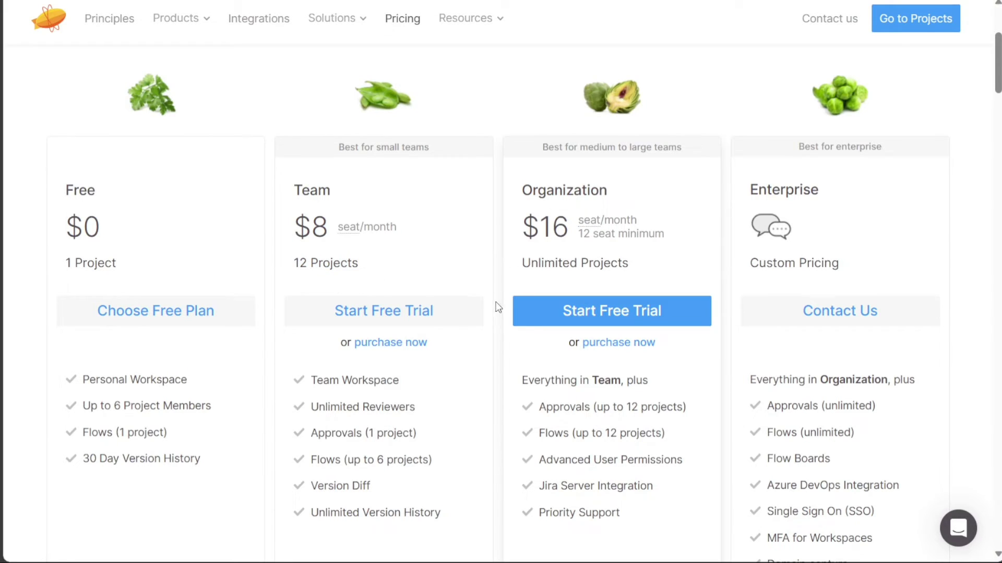
scroll(494, 344, "down", 1)
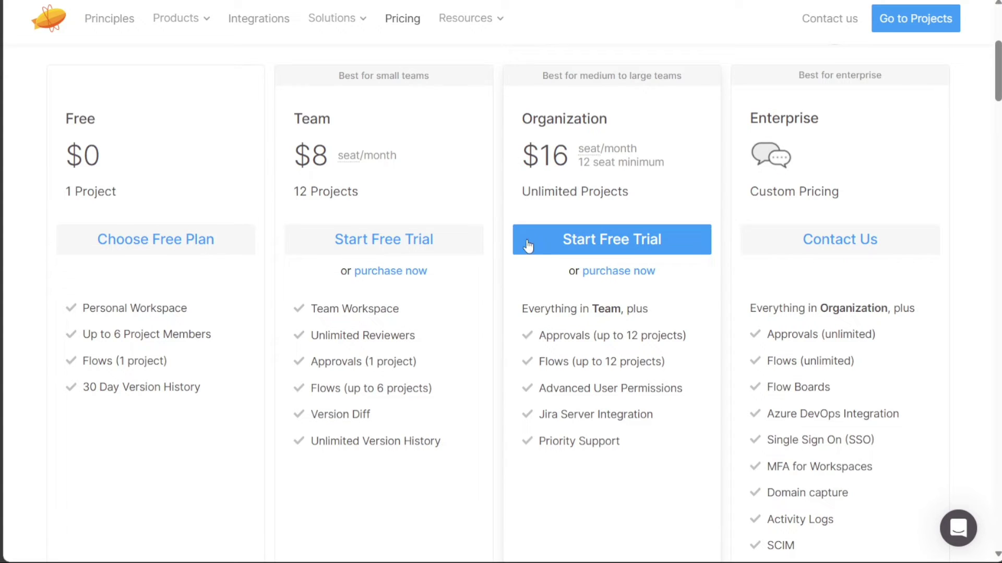
- Highlight 'Organization', its 'Unlimited Projects', and the 'Enterprise' plan name
left_click_drag(521, 118, 608, 118)
left_click(684, 152)
left_click_drag(634, 191, 523, 192)
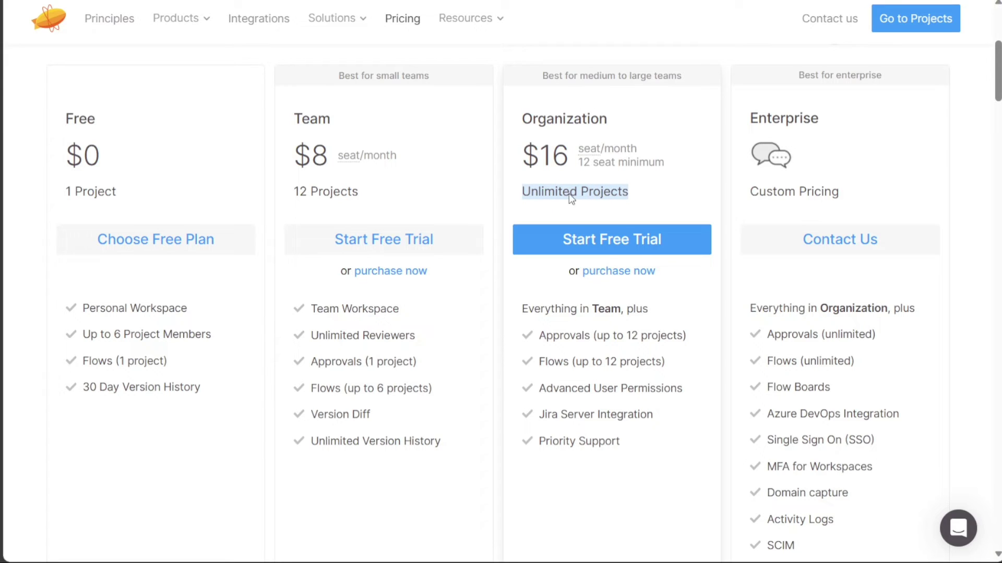
left_click(722, 202)
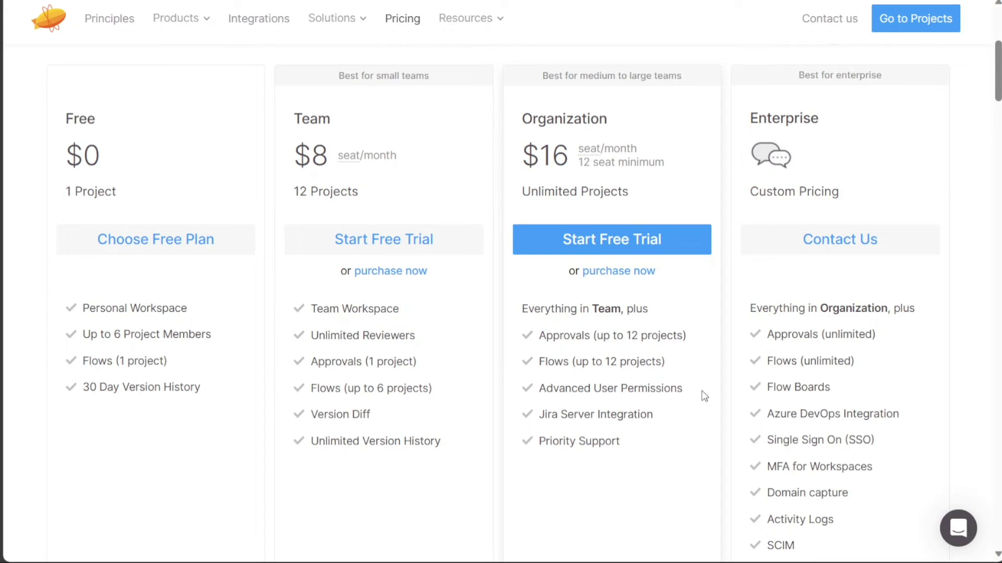
double_click(789, 122)
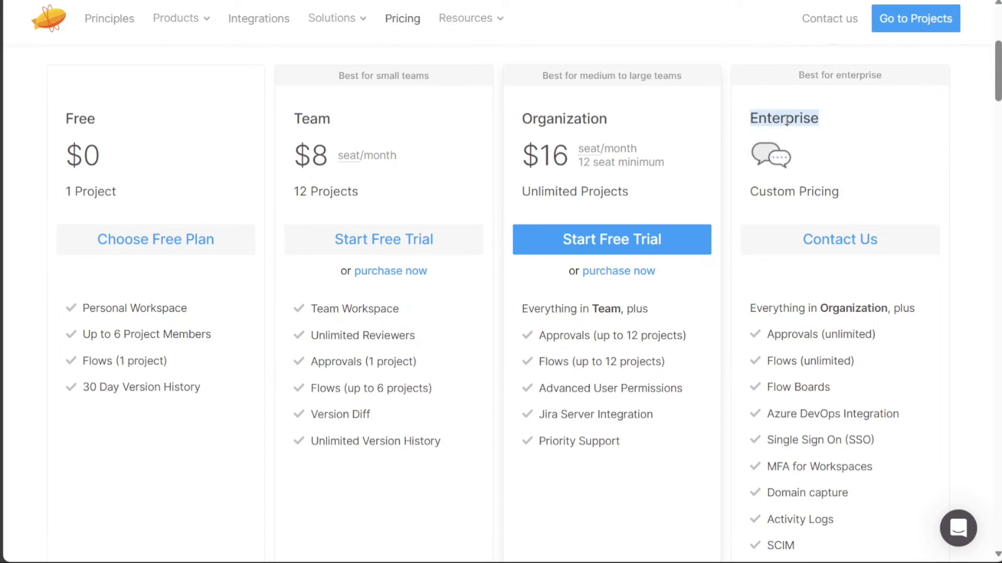
left_click(975, 186)
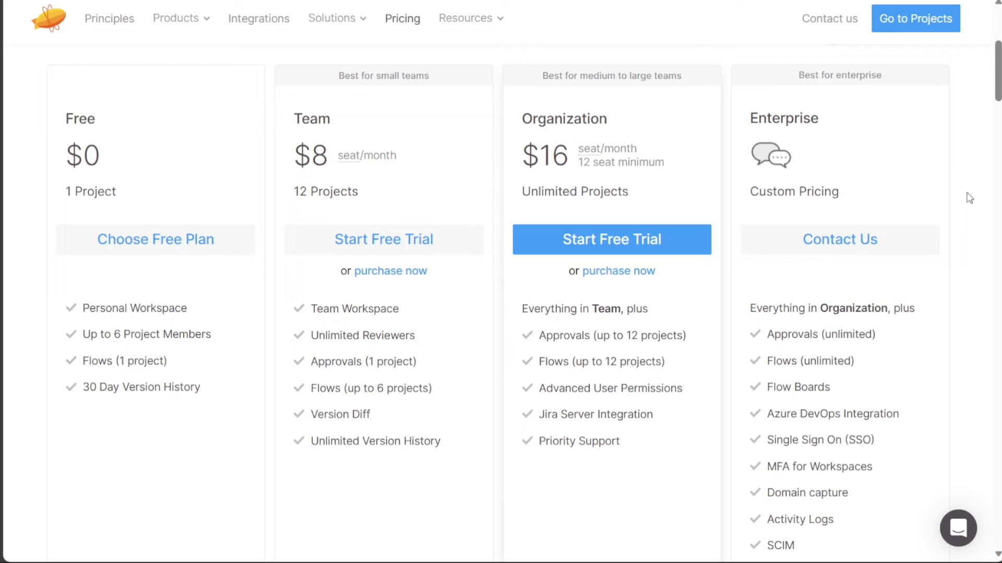
left_click_drag(998, 86, 998, 113)
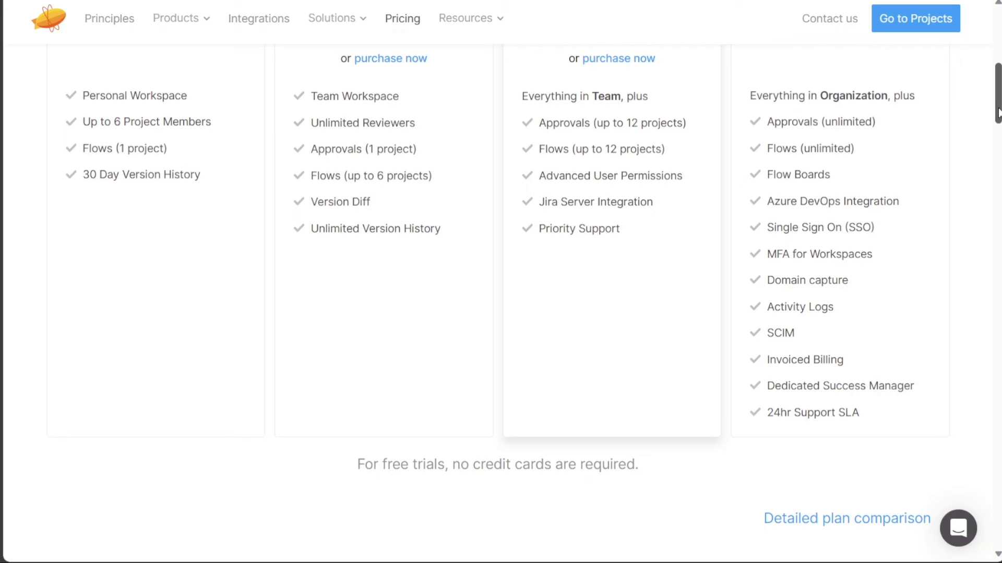
left_click_drag(998, 114, 998, 106)
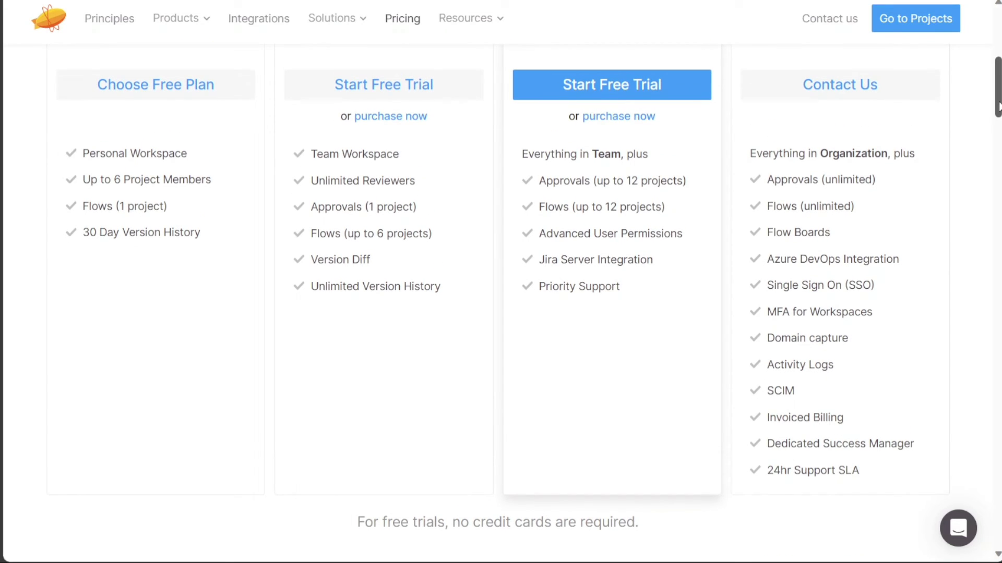
left_click_drag(998, 106, 998, 102)
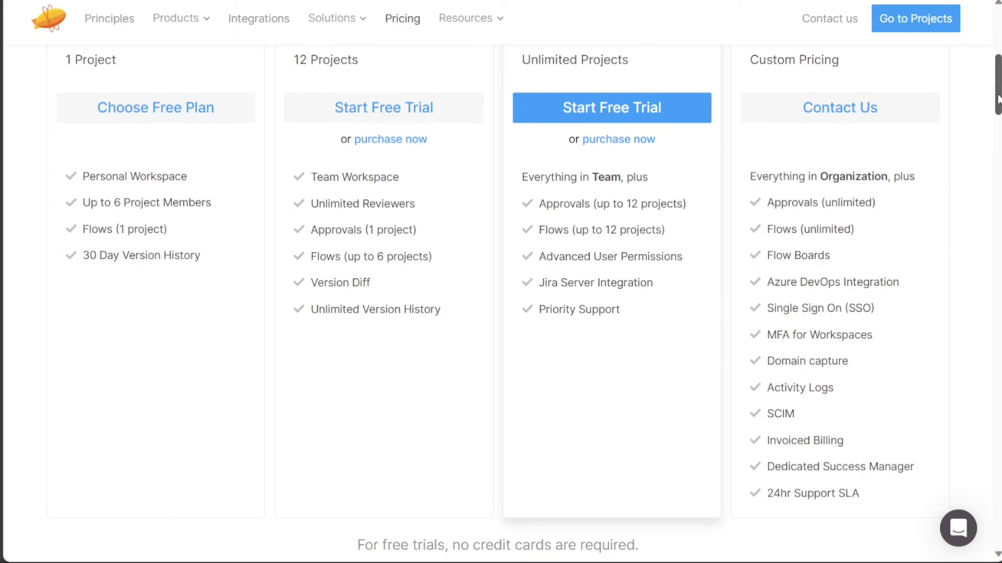
left_click_drag(998, 92, 998, 107)
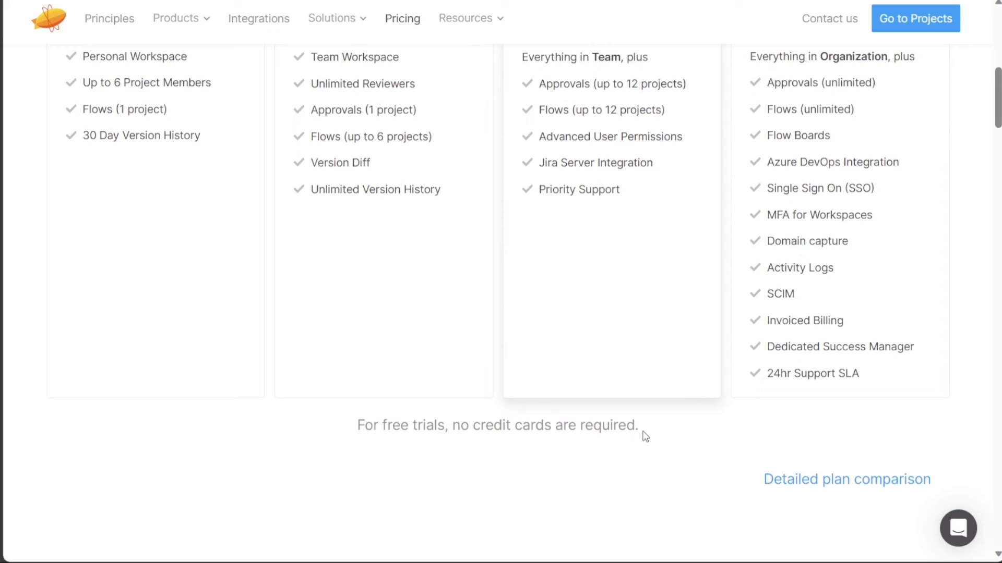
- Highlight the 'For free trials, no credit cards are required.' note
left_click_drag(641, 427, 355, 427)
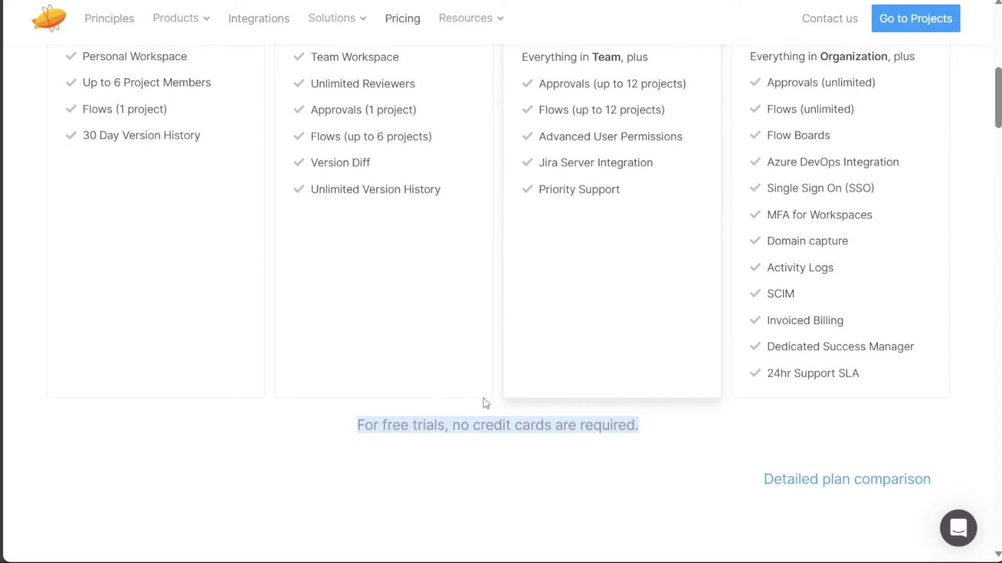
left_click_drag(998, 118, 998, 95)
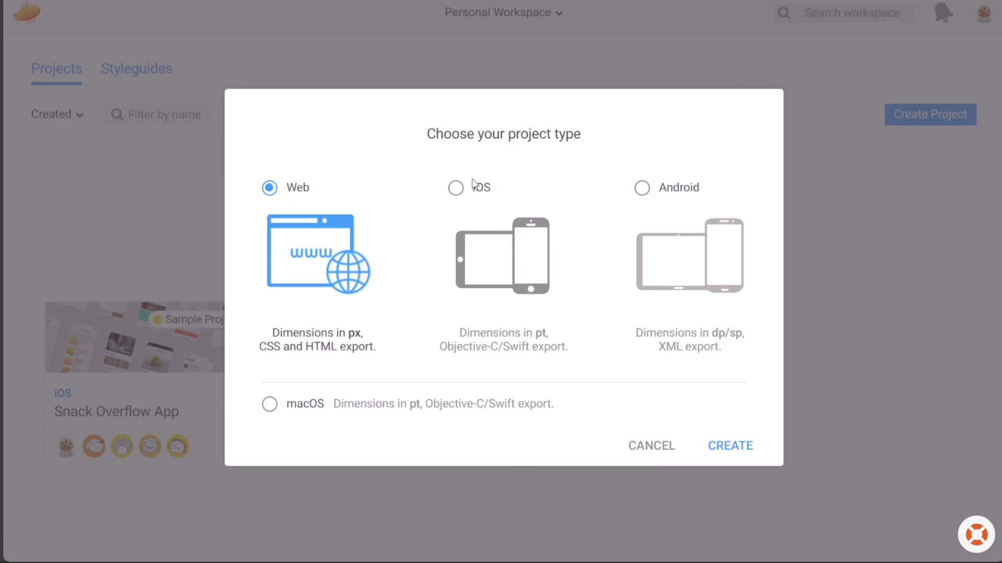
- Try iOS and Android, then choose Web as the project type and create it
left_click(455, 188)
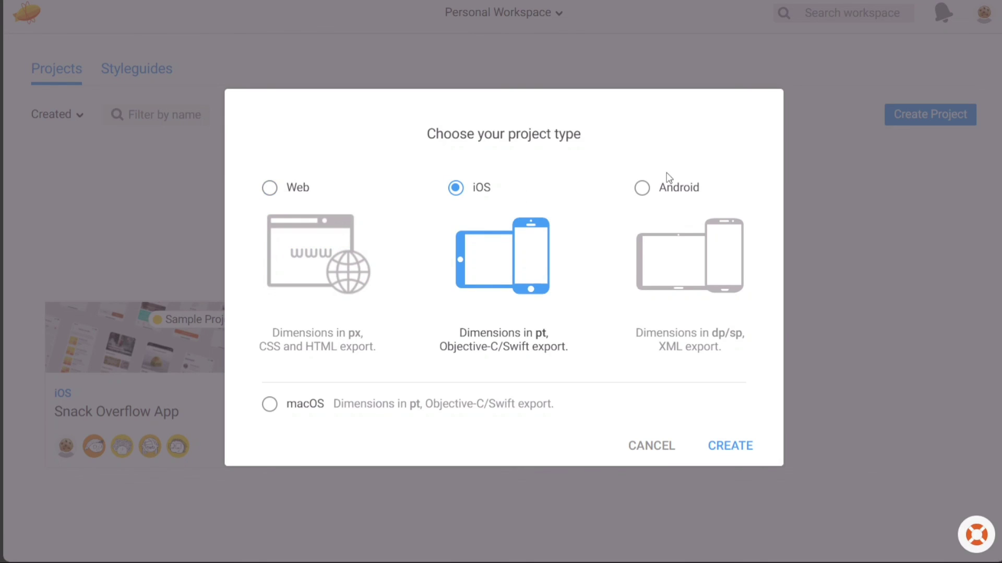
left_click(643, 189)
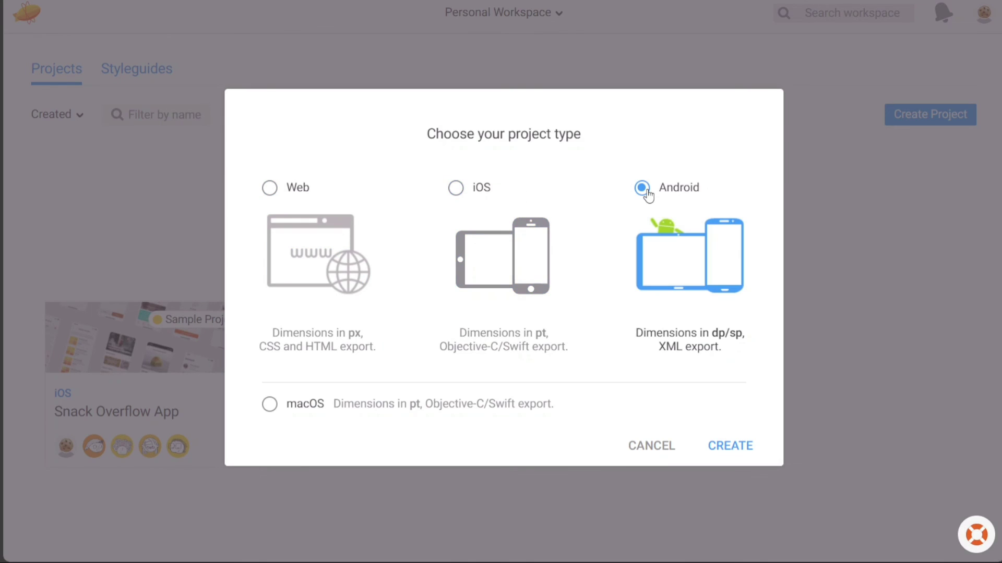
left_click(270, 189)
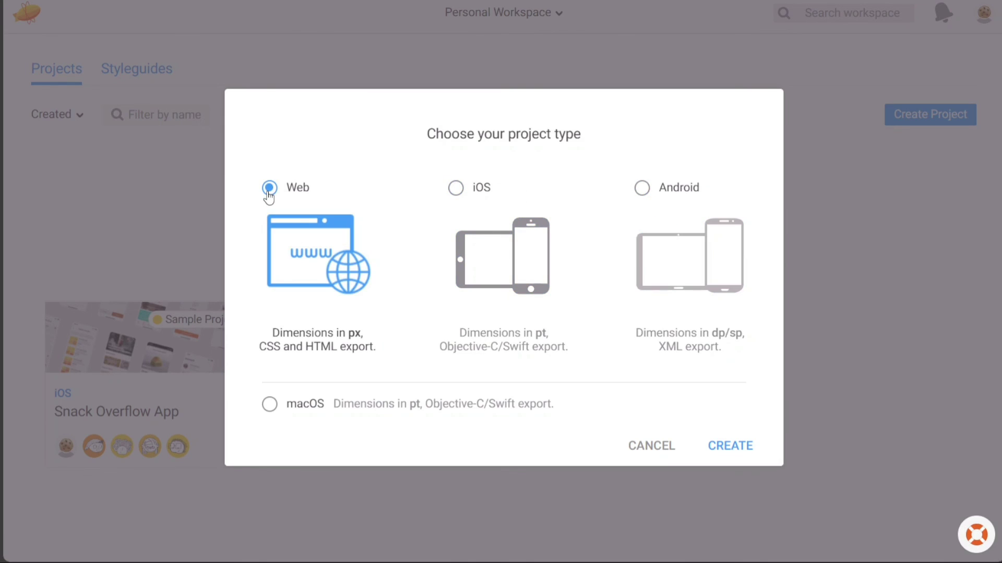
left_click(734, 446)
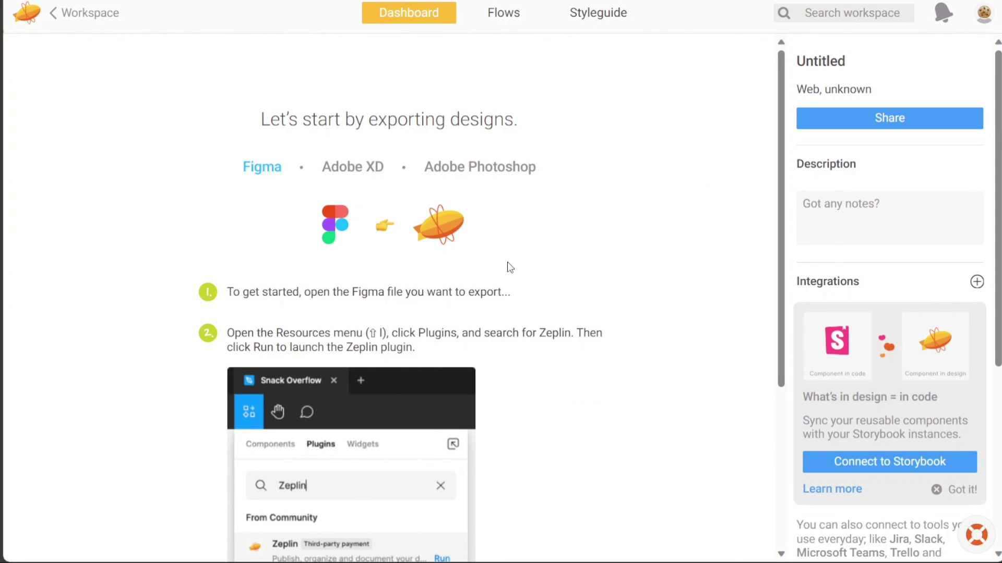
mouse_move(890, 157)
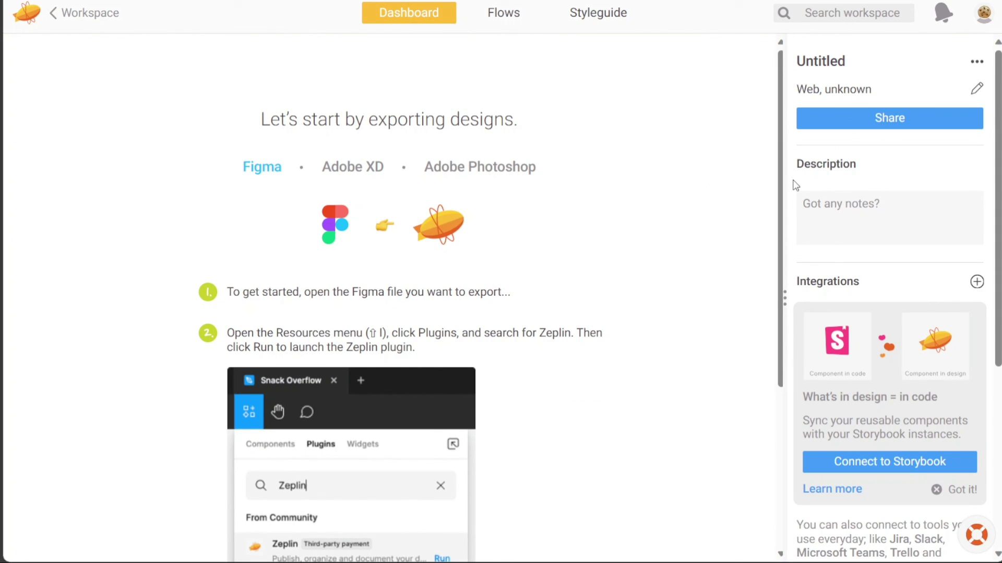
mouse_move(782, 186)
left_mouse_down()
mouse_move(779, 330)
mouse_move(780, 64)
left_mouse_up()
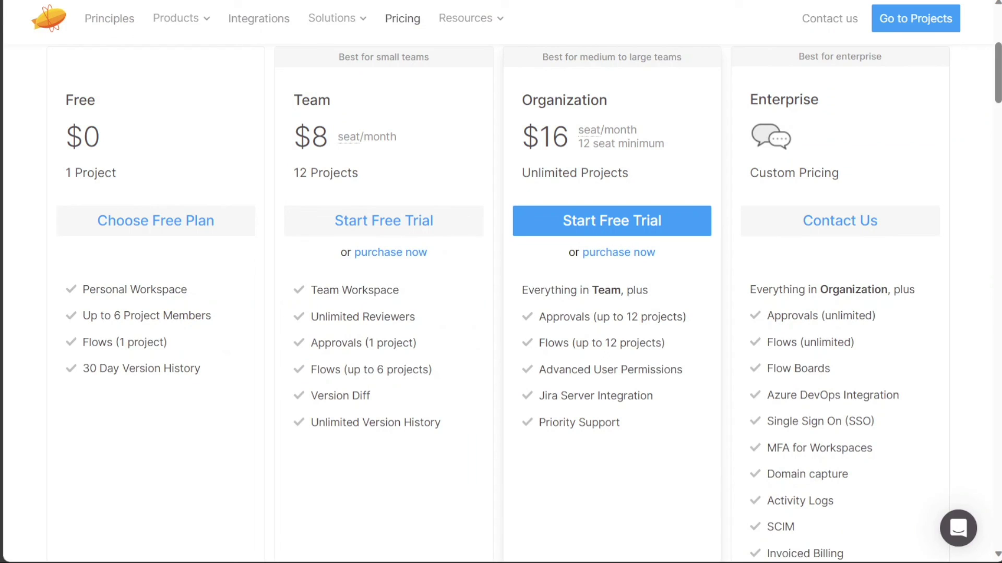
scroll(40, 88, "up", 3)
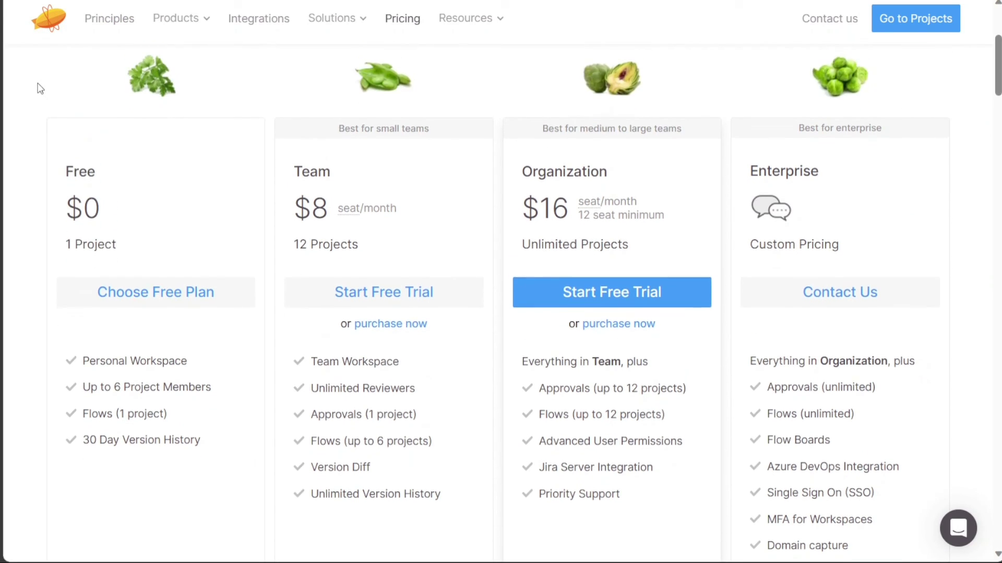